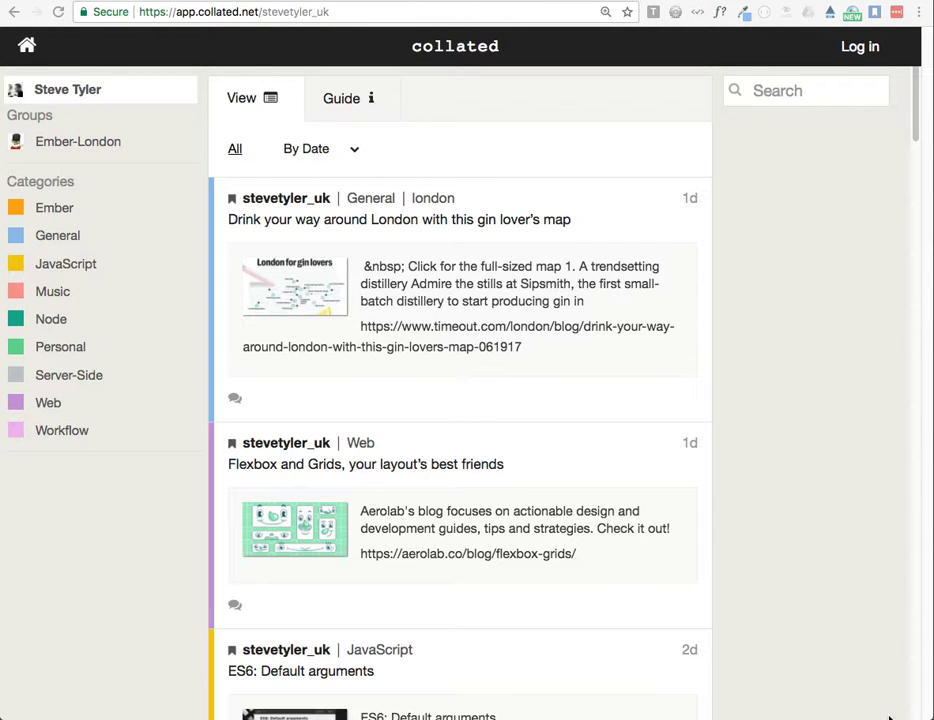
Step: Log in to Collated through Twitter and authorize collated_app to use the account
{"action": "scroll", "coordinate": [757, 294], "scroll_direction": "down", "scroll_amount": 5}
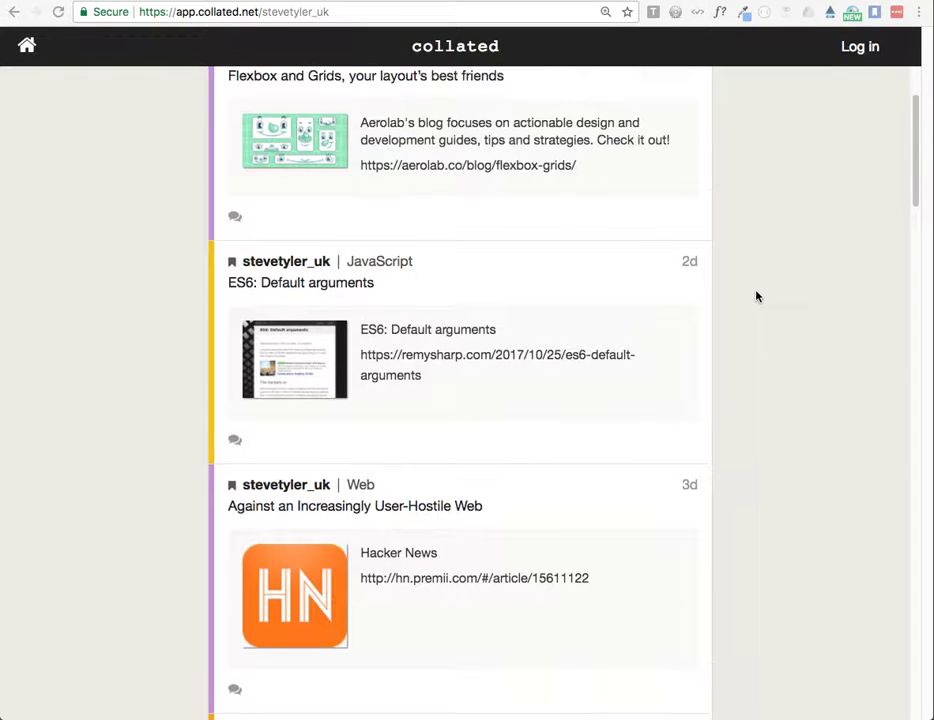
{"action": "scroll", "coordinate": [757, 296], "scroll_direction": "up", "scroll_amount": 5}
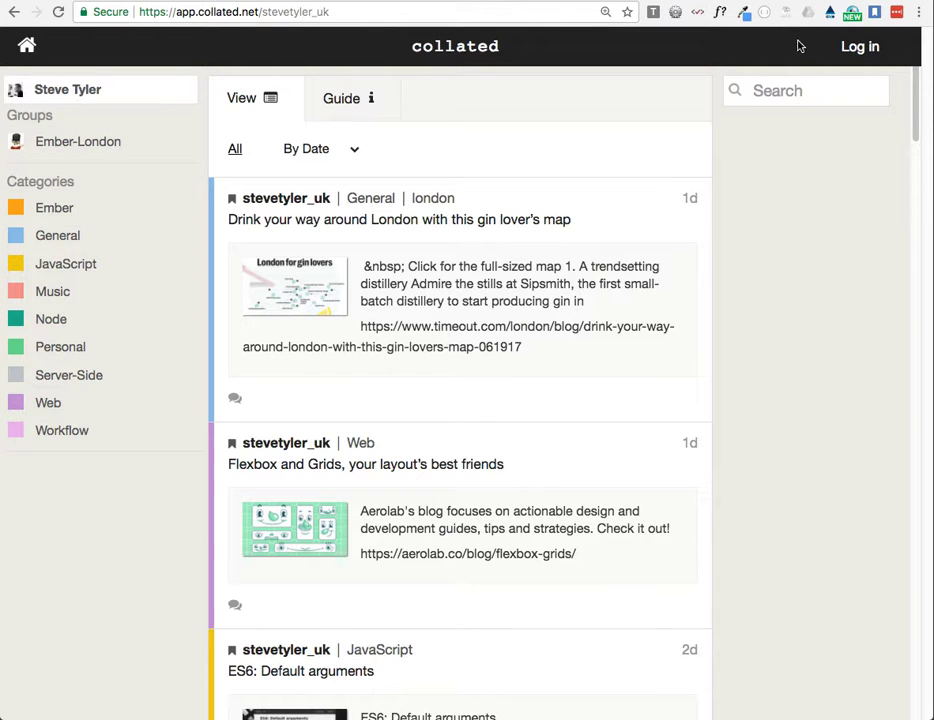
{"action": "left_click", "coordinate": [855, 50]}
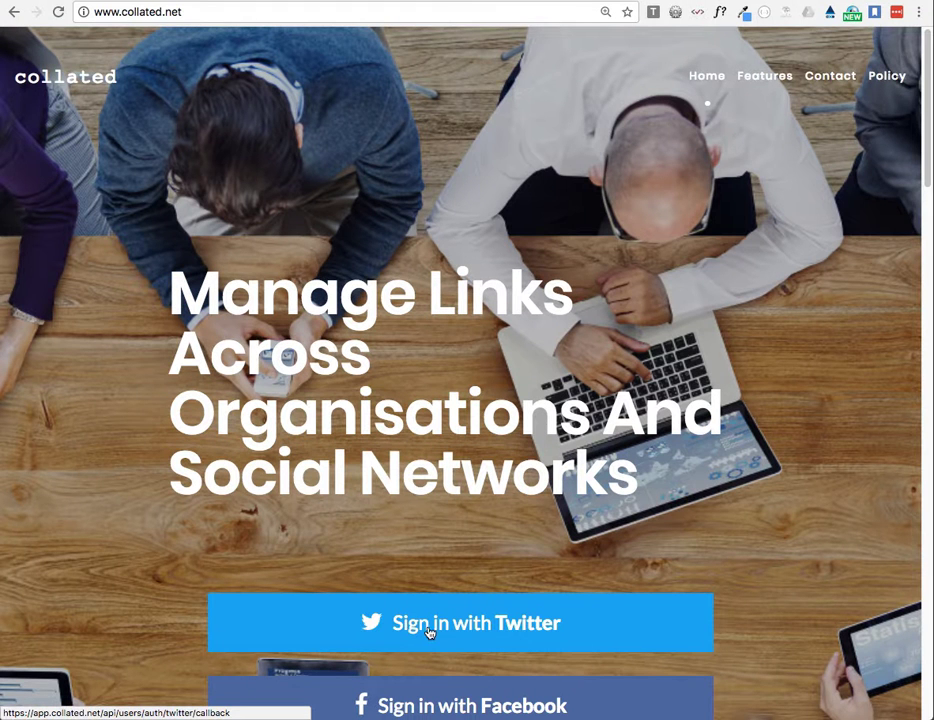
{"action": "left_click", "coordinate": [429, 632]}
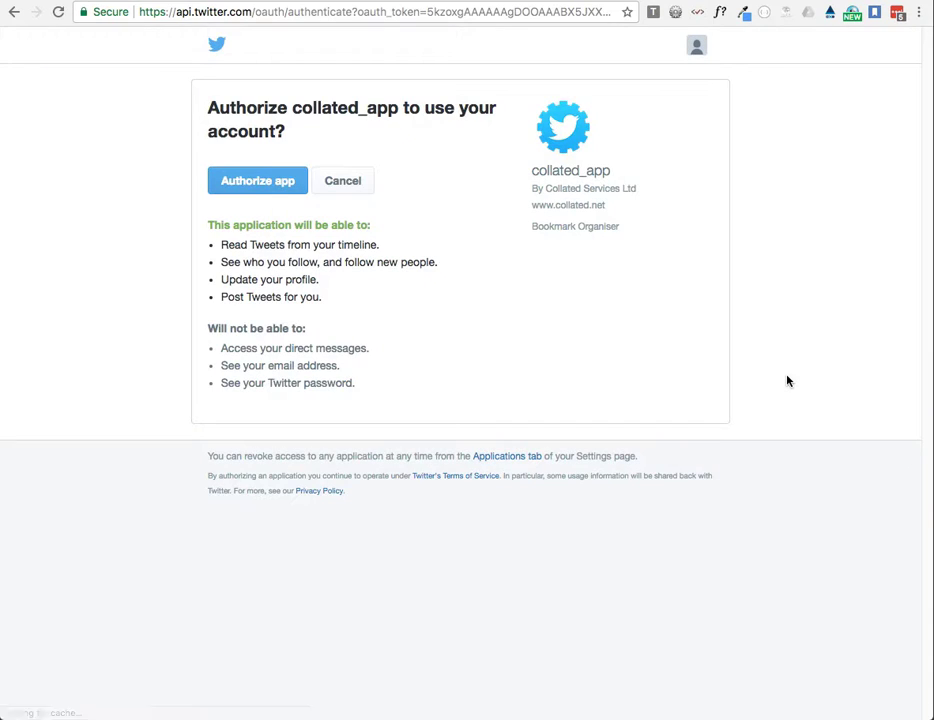
{"action": "left_click", "coordinate": [246, 183]}
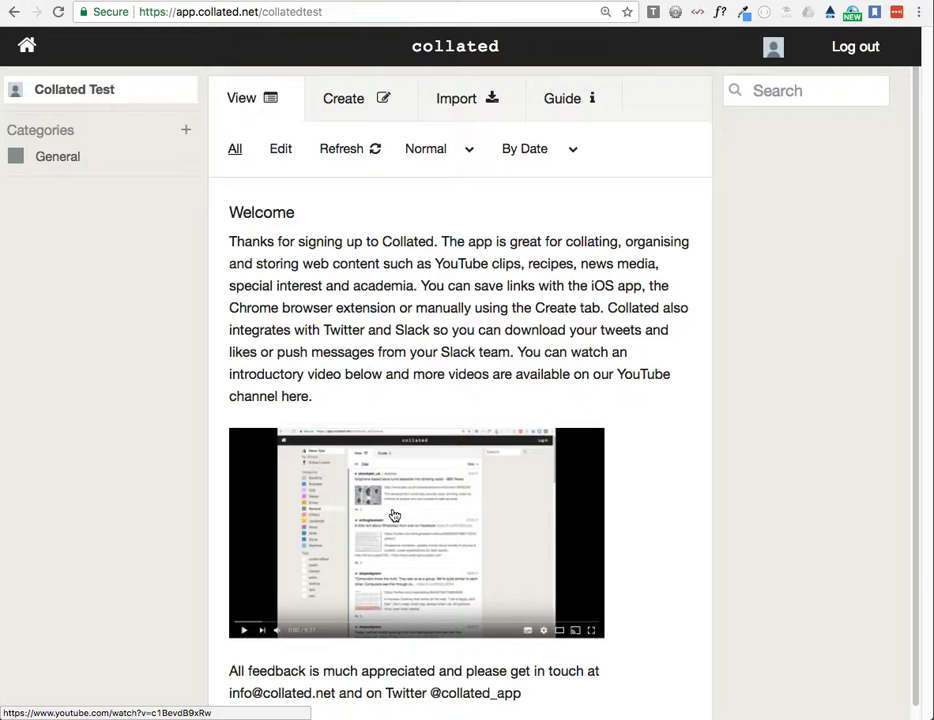
Step: Try purple as the General category's colour and retype the last letters of its name
{"action": "left_click", "coordinate": [65, 158]}
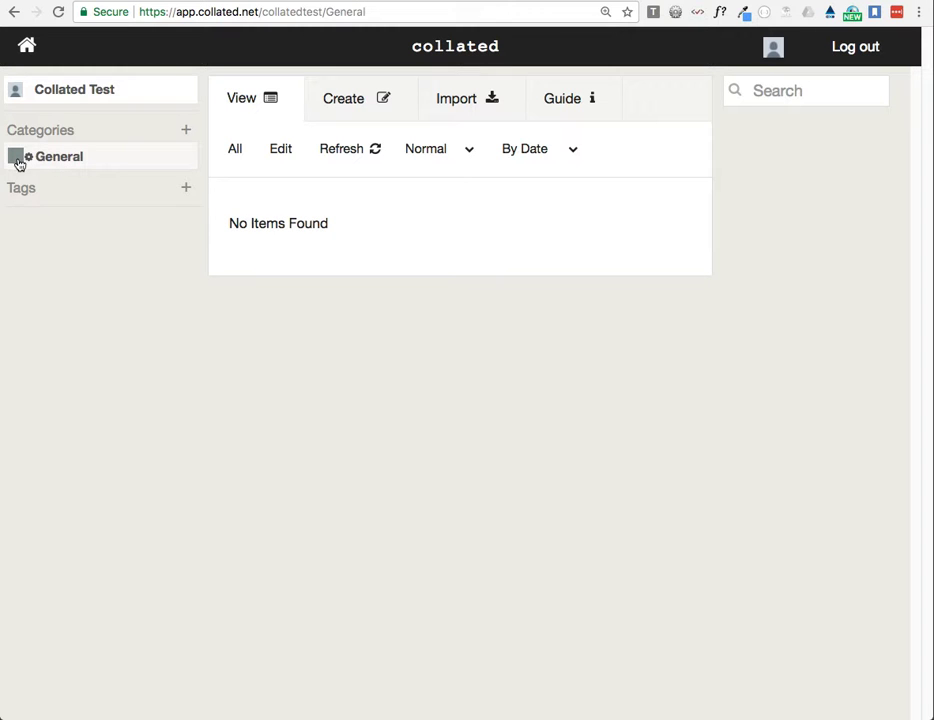
{"action": "left_click", "coordinate": [16, 157]}
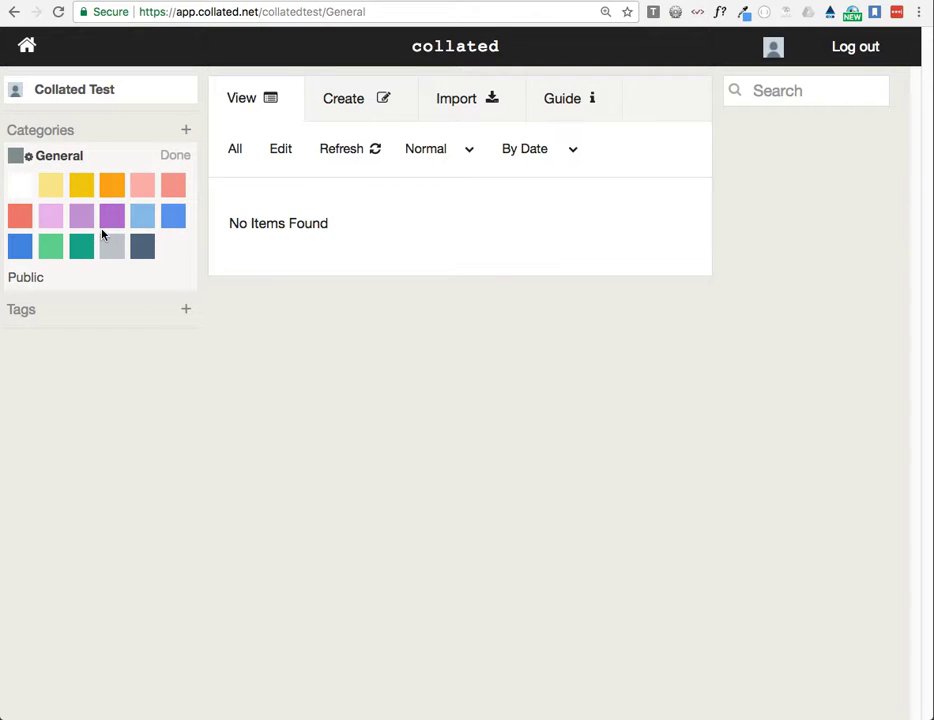
{"action": "left_click", "coordinate": [111, 215]}
{"action": "left_click", "coordinate": [97, 158]}
{"action": "key", "text": "BackSpace"}
{"action": "key", "text": "BackSpace"}
{"action": "type", "text": "al"}
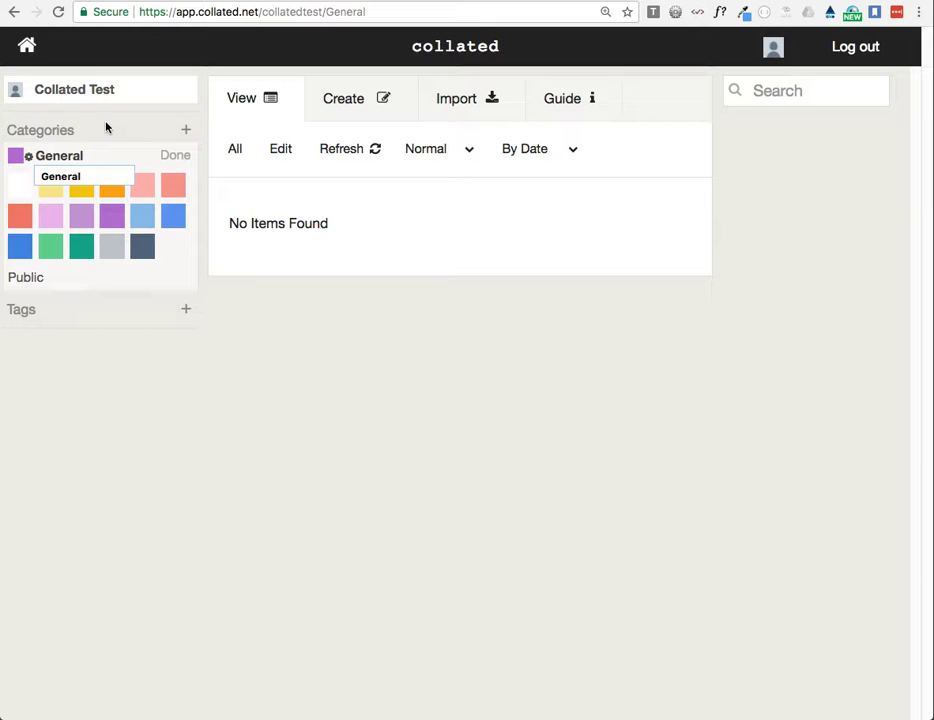
Step: Try out the General category's Public visibility setting and close its settings without keeping the changes
{"action": "left_click", "coordinate": [67, 280]}
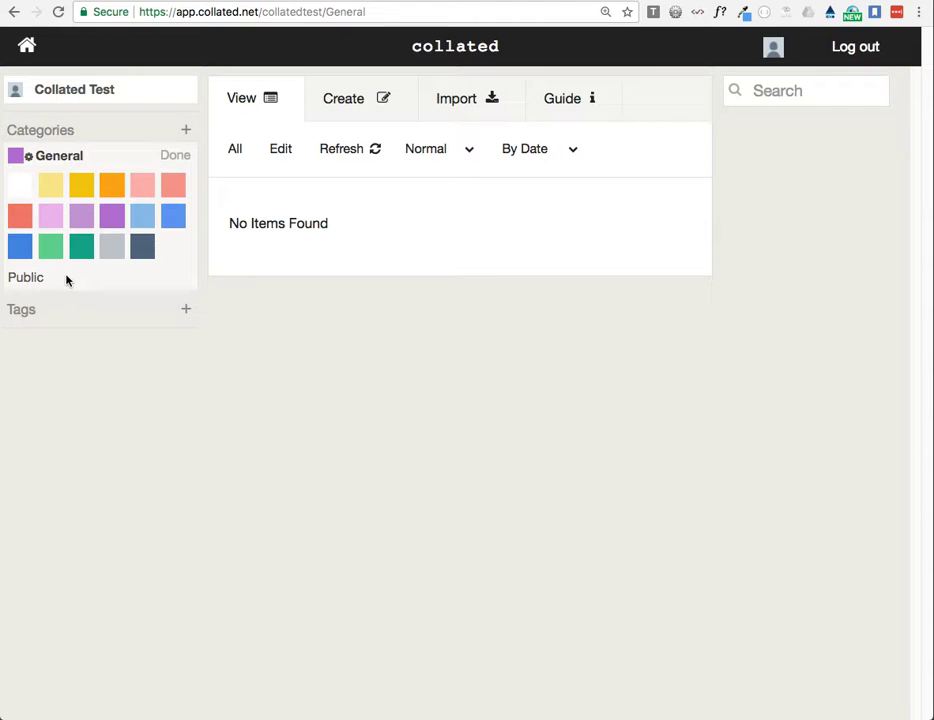
{"action": "left_click", "coordinate": [27, 280]}
{"action": "left_click", "coordinate": [30, 279]}
{"action": "left_click", "coordinate": [18, 157]}
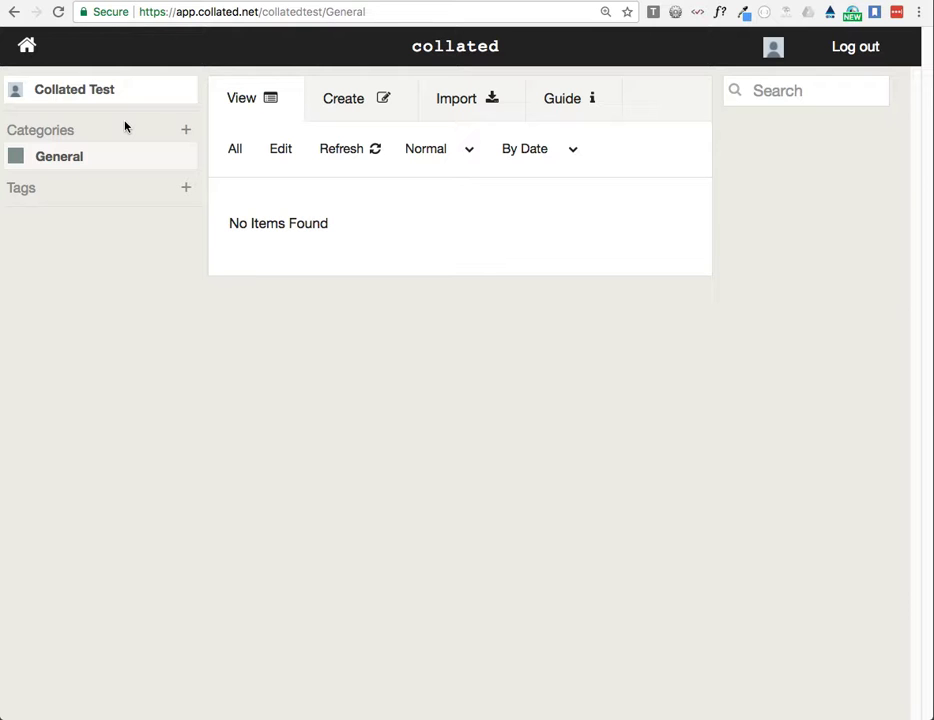
Step: Create a category named Recipes with the light green colour
{"action": "left_click", "coordinate": [185, 130]}
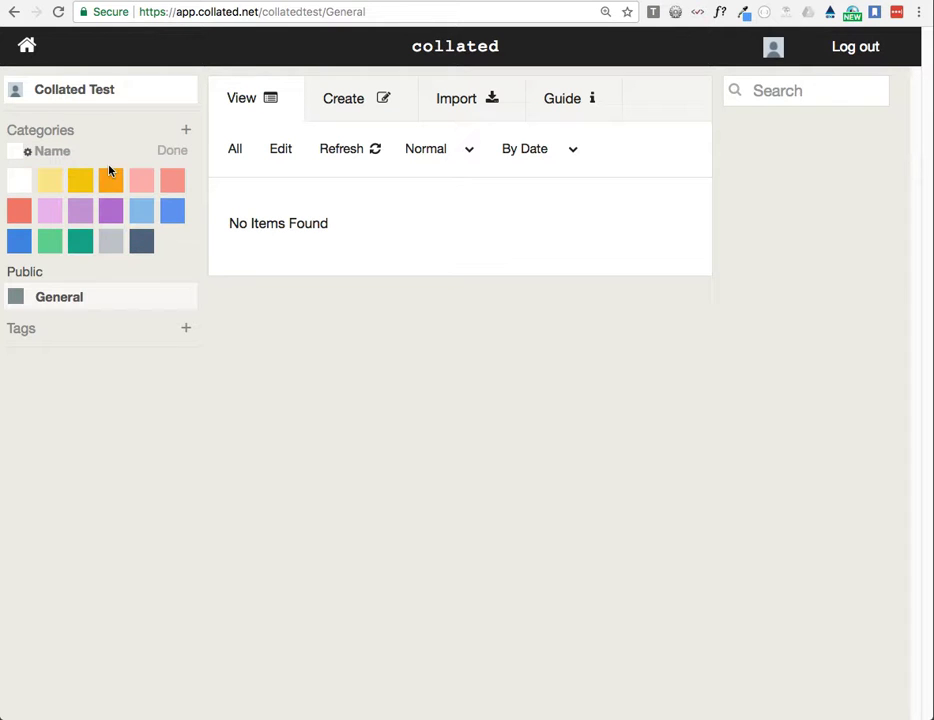
{"action": "left_click", "coordinate": [77, 152]}
{"action": "type", "text": "Recipes"}
{"action": "left_click", "coordinate": [52, 242]}
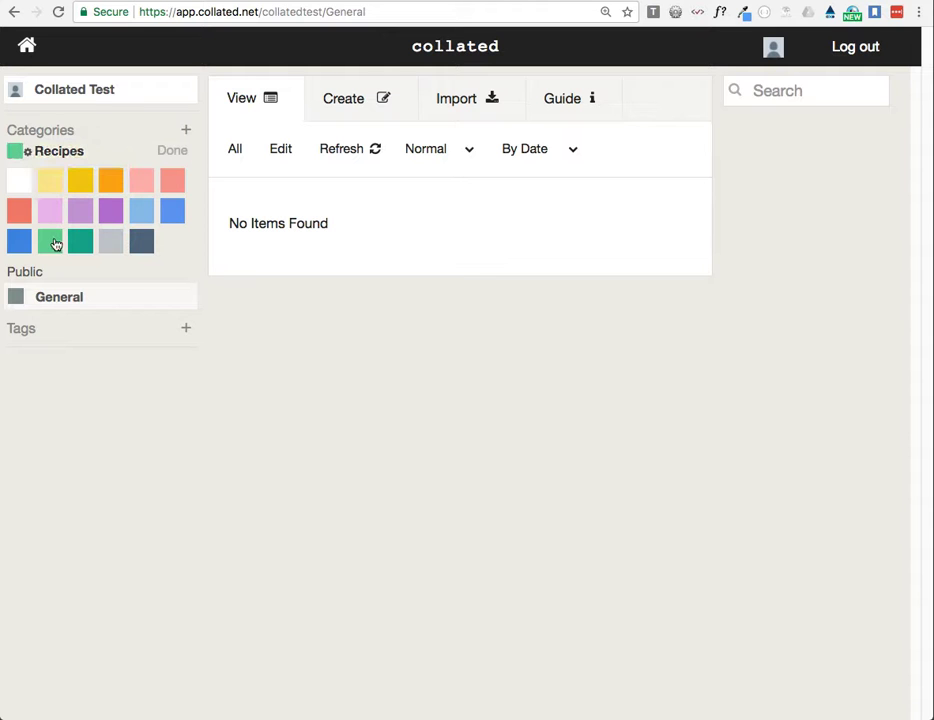
{"action": "left_click", "coordinate": [174, 151]}
Step: Add the tags Eggs, Pasta and Sausages to the Recipes category
{"action": "left_click", "coordinate": [78, 188]}
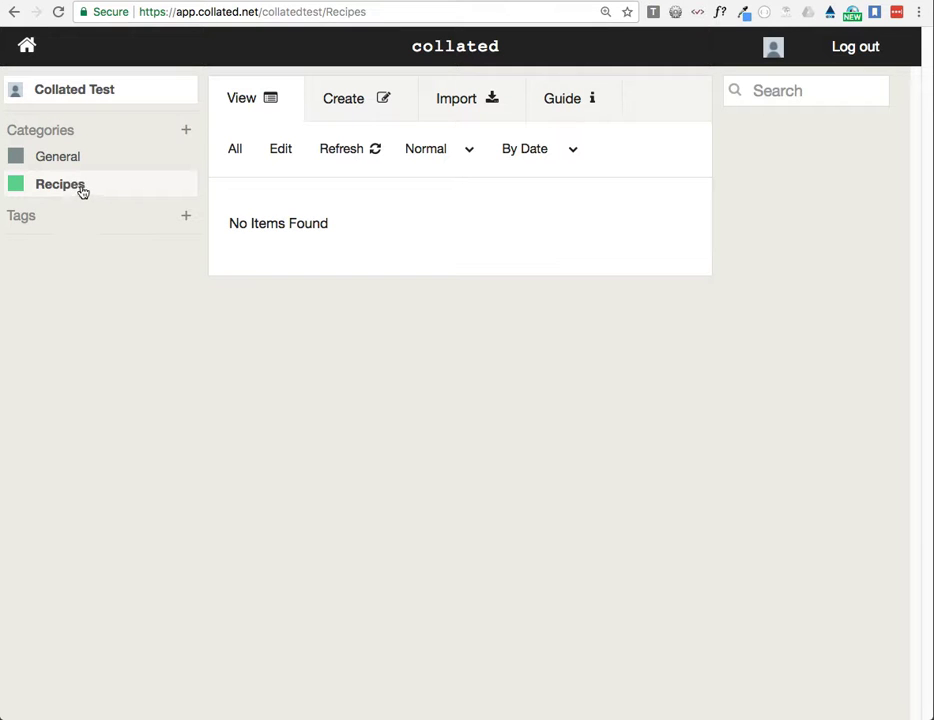
{"action": "left_click", "coordinate": [186, 216]}
{"action": "type", "text": "Eggs"}
{"action": "left_click", "coordinate": [183, 241]}
{"action": "left_click", "coordinate": [186, 216]}
{"action": "type", "text": "Pasta"}
{"action": "left_click", "coordinate": [181, 241]}
{"action": "left_click", "coordinate": [185, 216]}
{"action": "type", "text": "Sausages"}
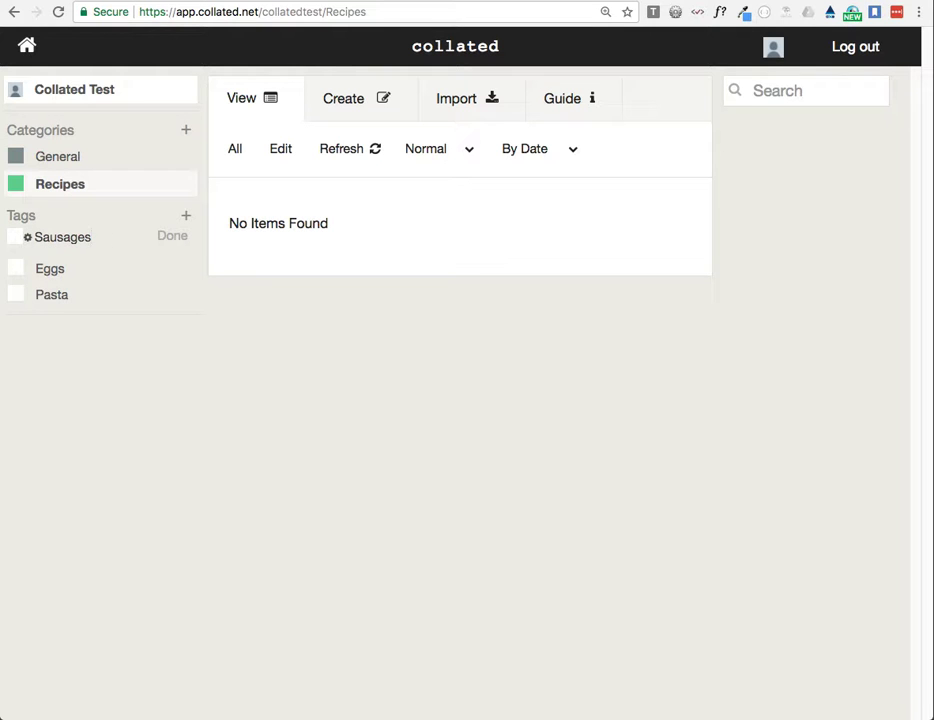
{"action": "left_click", "coordinate": [169, 238]}
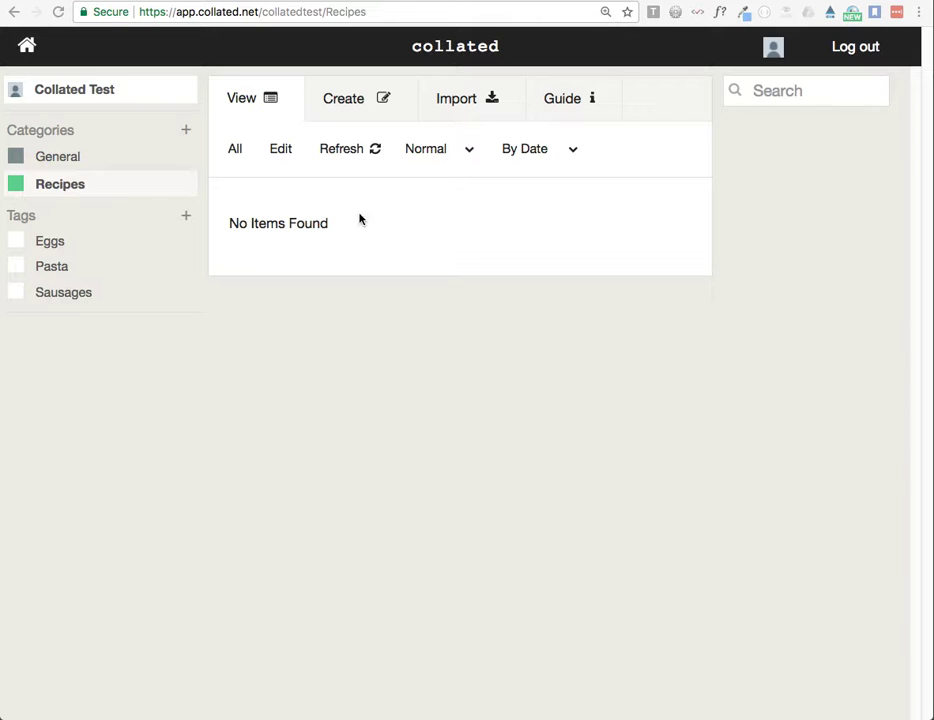
Step: Copy the web address of the Mexican-style omelette wrap recipe page on jamieoliver.com
{"action": "left_click", "coordinate": [283, 0]}
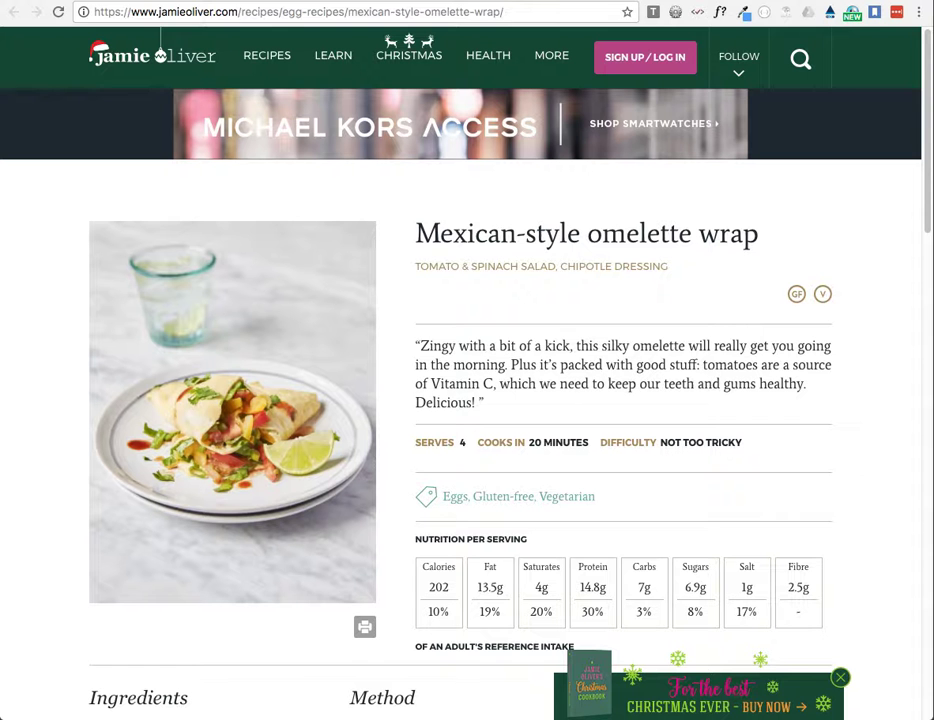
{"action": "triple_click", "coordinate": [283, 11]}
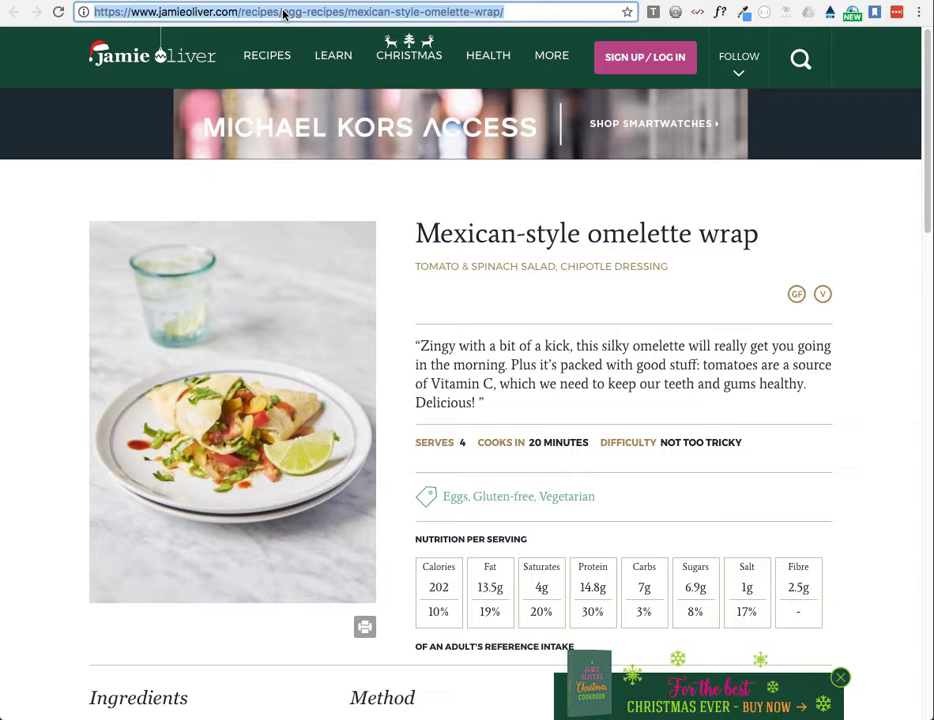
{"action": "right_click", "coordinate": [283, 14]}
{"action": "left_click", "coordinate": [310, 32]}
Step: Paste the omelette wrap link into a new item in Collated's Recipes category, then clear the form without saving
{"action": "left_click", "coordinate": [180, 0]}
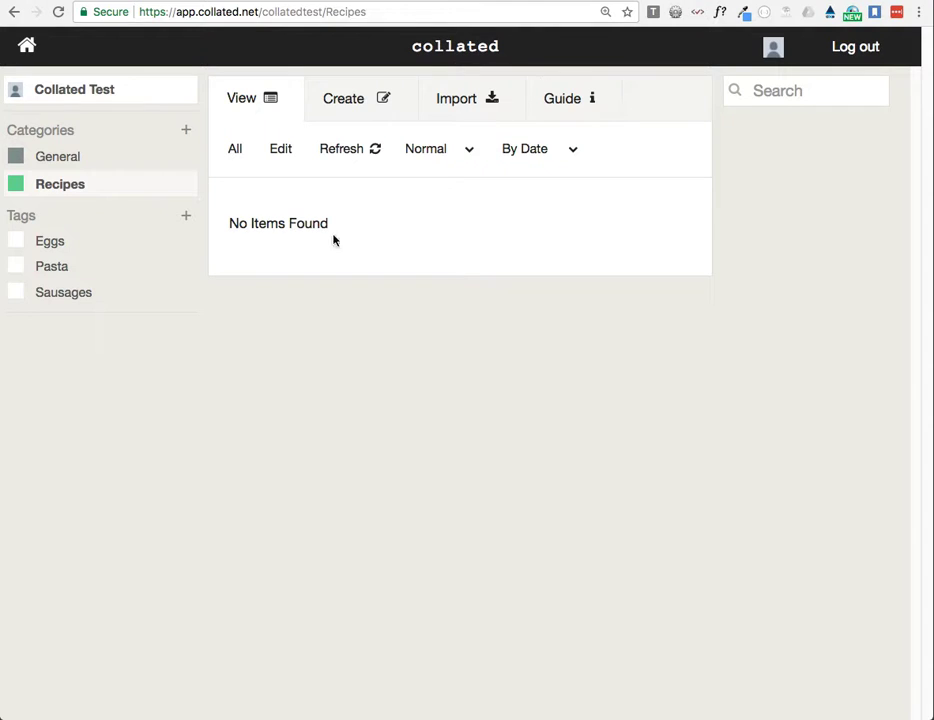
{"action": "left_click", "coordinate": [342, 102]}
{"action": "left_click", "coordinate": [254, 156]}
{"action": "right_click", "coordinate": [254, 154]}
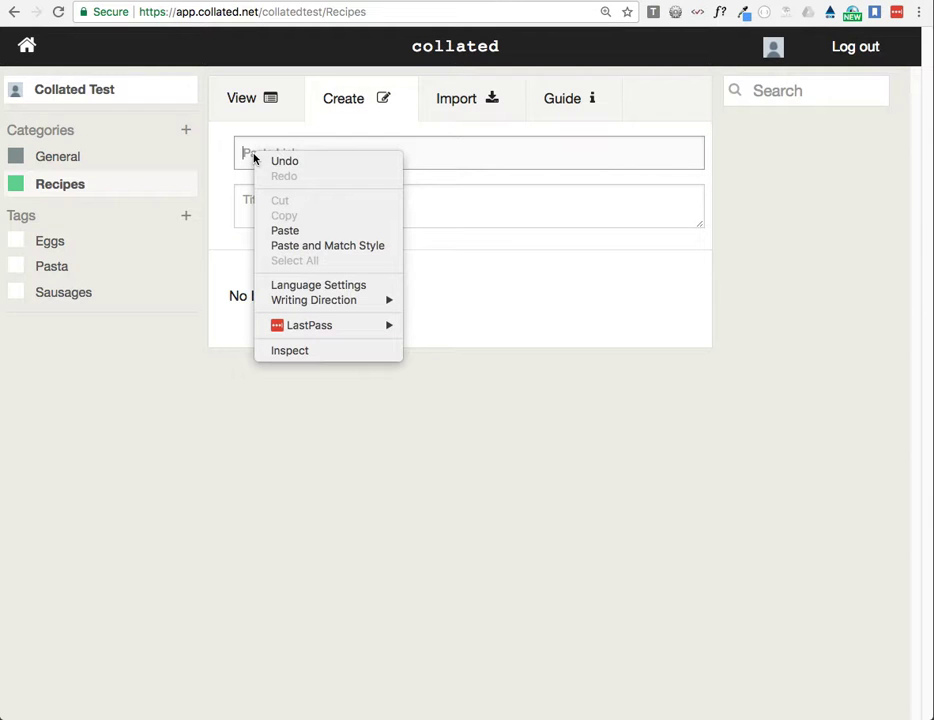
{"action": "left_click", "coordinate": [298, 236]}
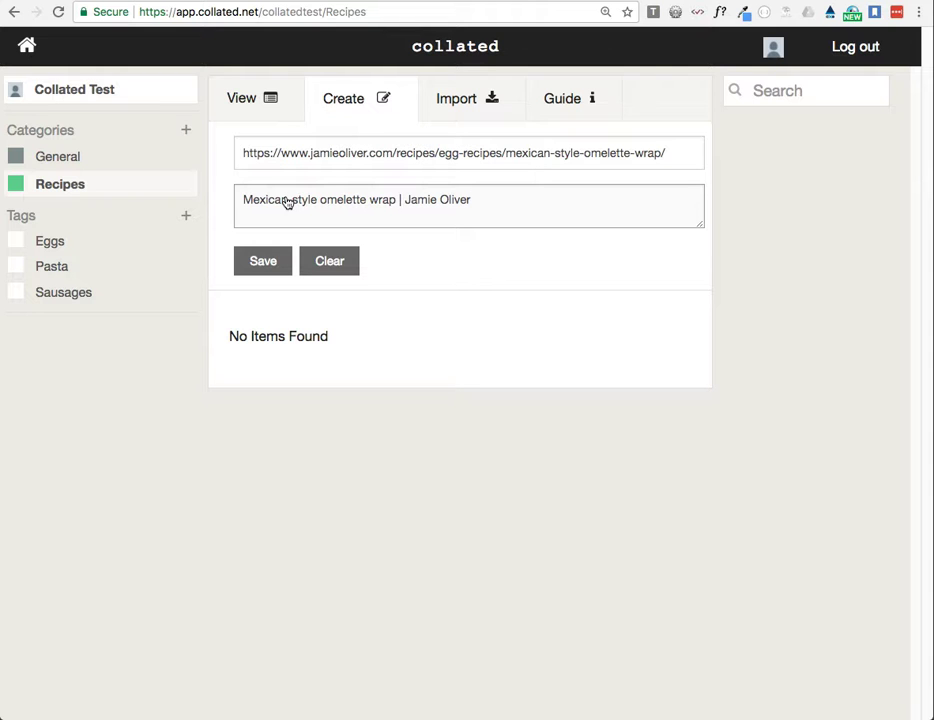
{"action": "left_click", "coordinate": [331, 266]}
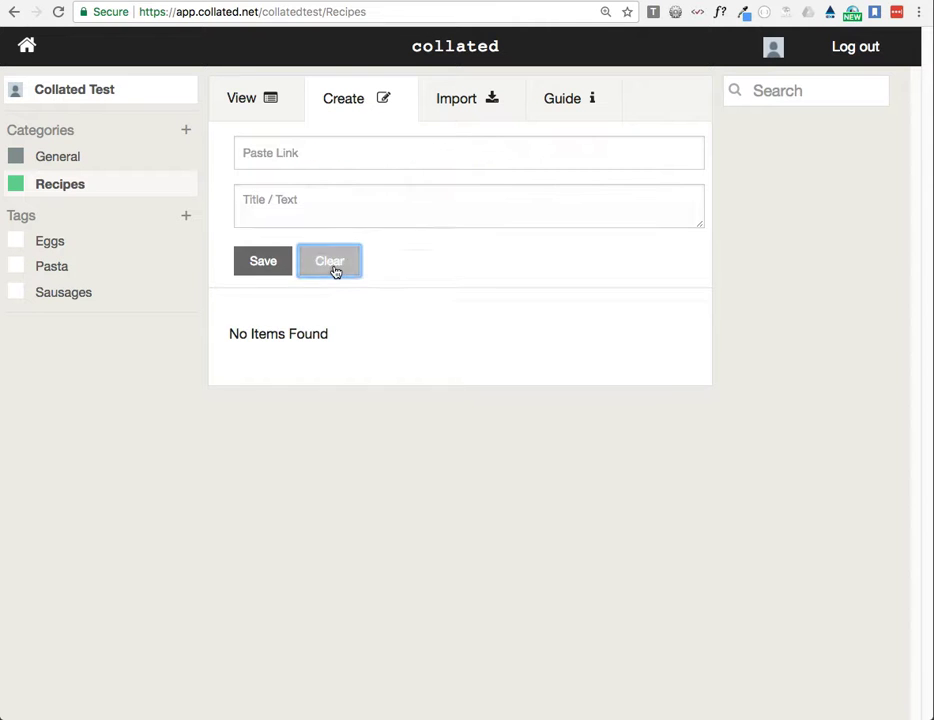
Step: Find the Chrome Browser Extension section in Collated's guide and install the Collated extension in Chrome
{"action": "left_click", "coordinate": [565, 98]}
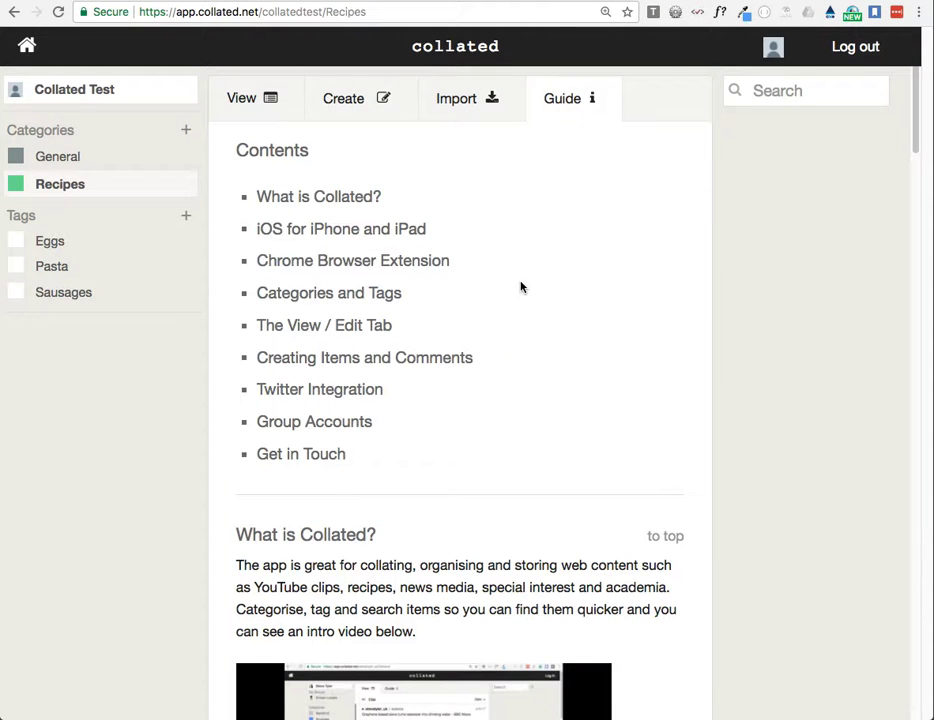
{"action": "left_click", "coordinate": [313, 268]}
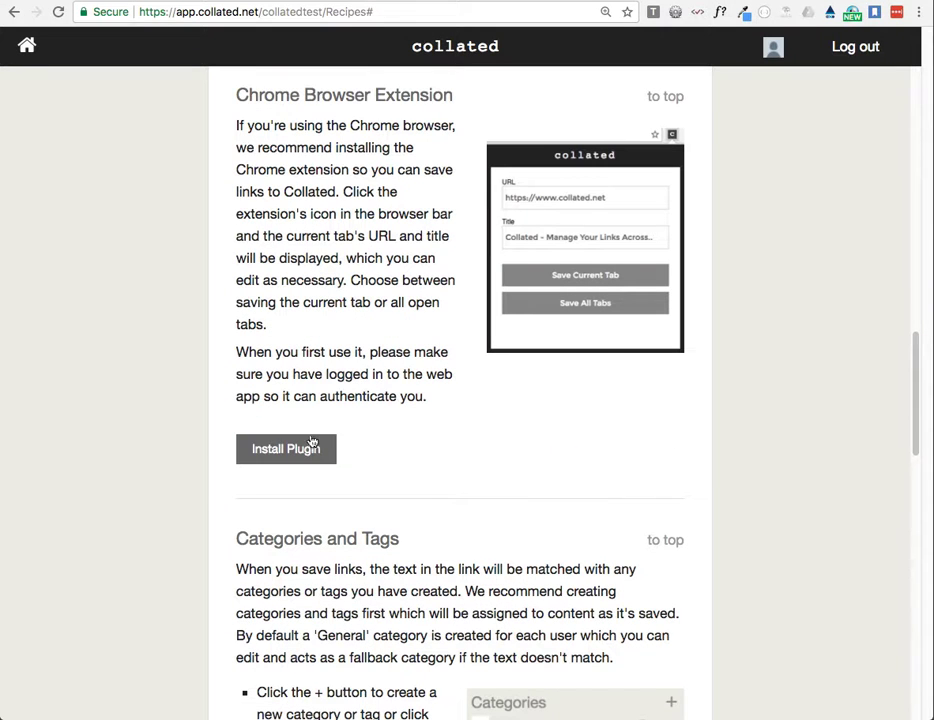
{"action": "left_click", "coordinate": [285, 452]}
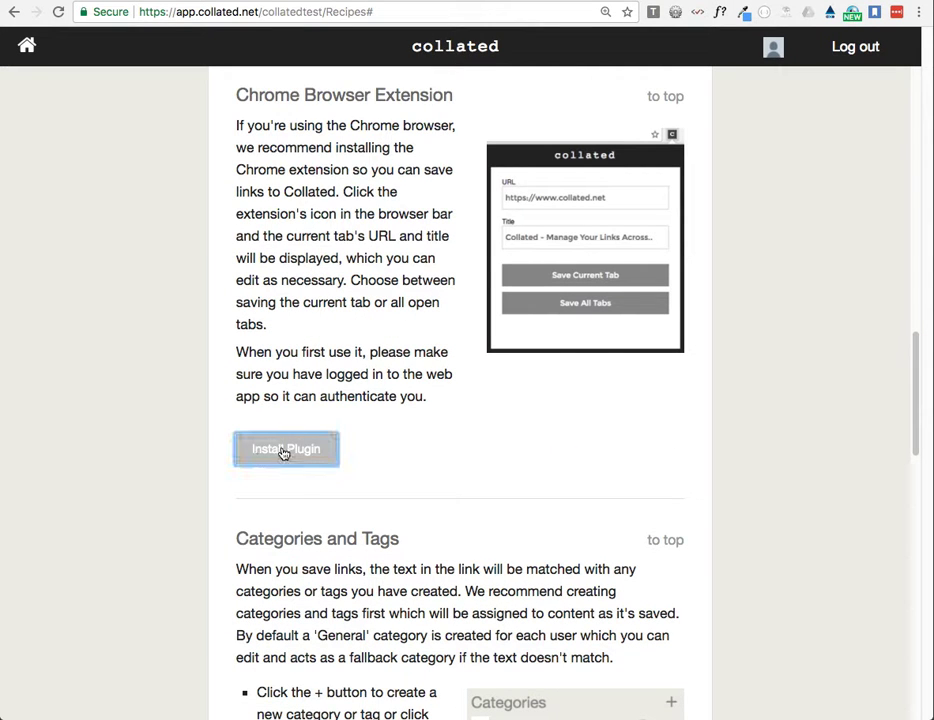
{"action": "left_click", "coordinate": [594, 211]}
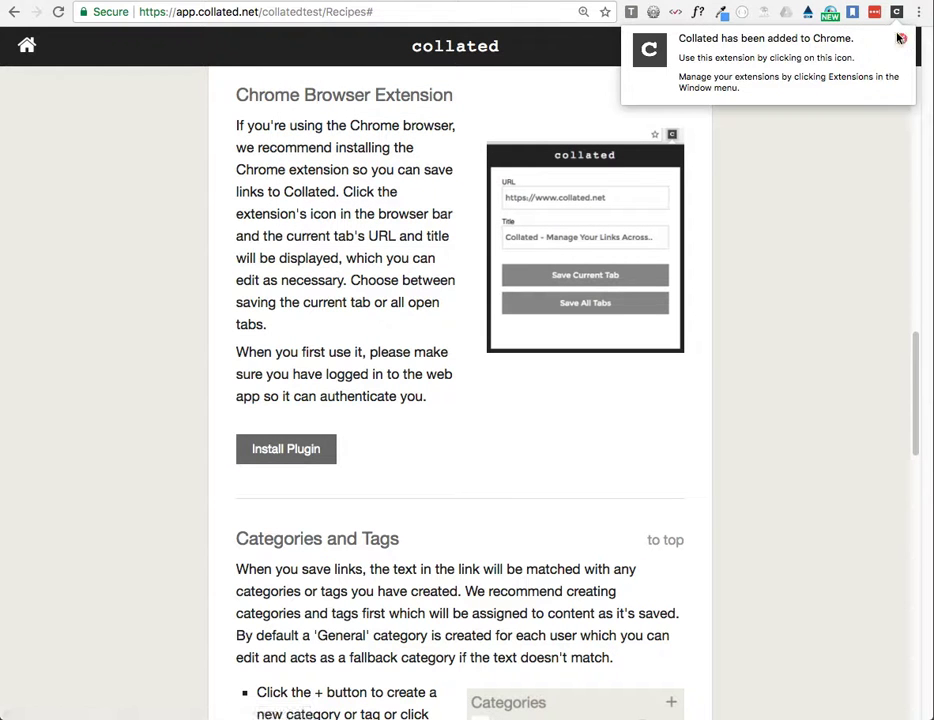
Step: Dismiss the installation notice and move the Collated extension to the front of the browser's extension icons
{"action": "left_click", "coordinate": [897, 12]}
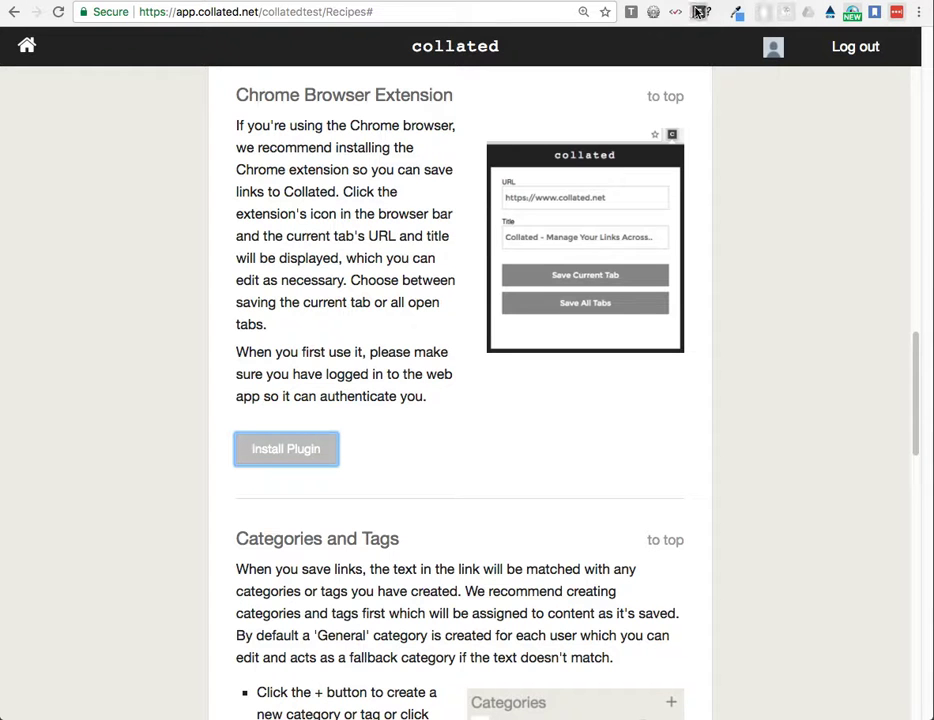
{"action": "left_click_drag", "start_coordinate": [690, 11], "coordinate": [670, 13]}
{"action": "left_click_drag", "start_coordinate": [640, 13], "coordinate": [633, 14]}
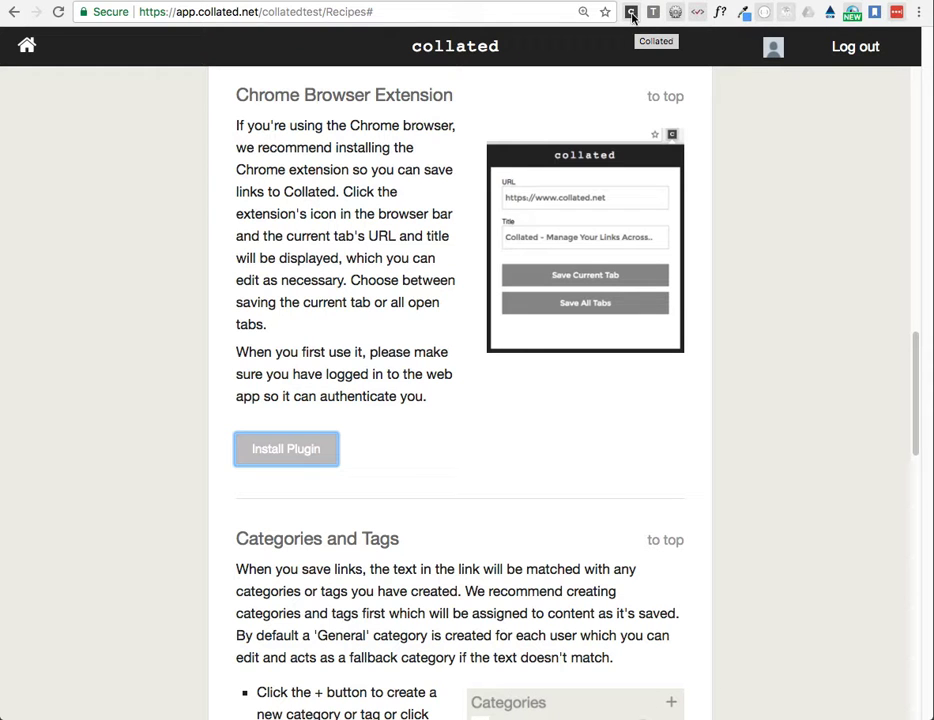
Step: Authenticate the Collated extension with the logged-in account and close its popup
{"action": "left_click", "coordinate": [631, 13]}
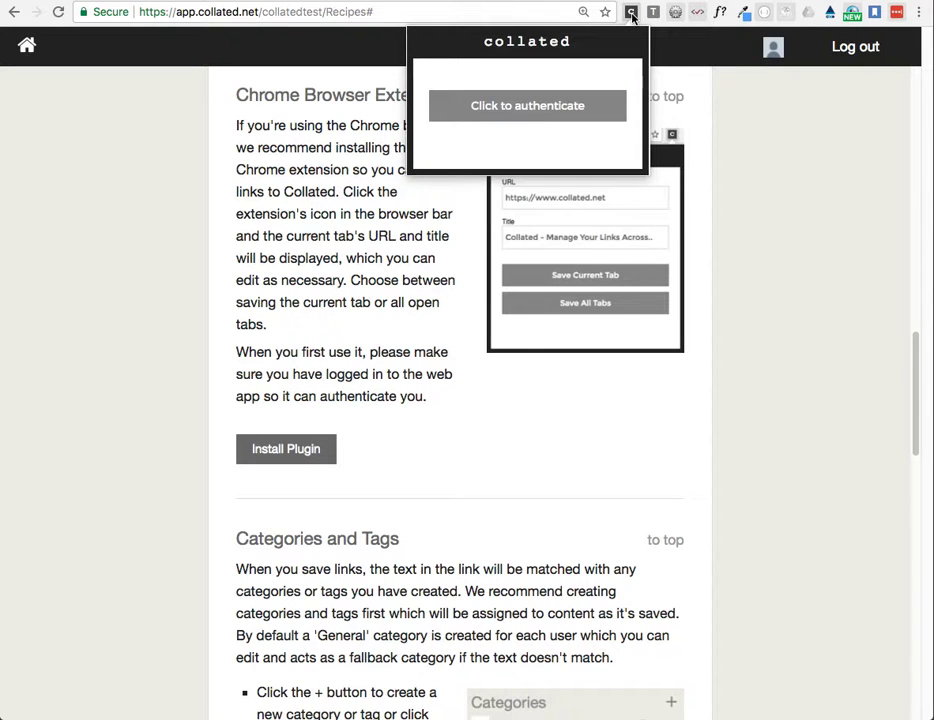
{"action": "left_click", "coordinate": [513, 113]}
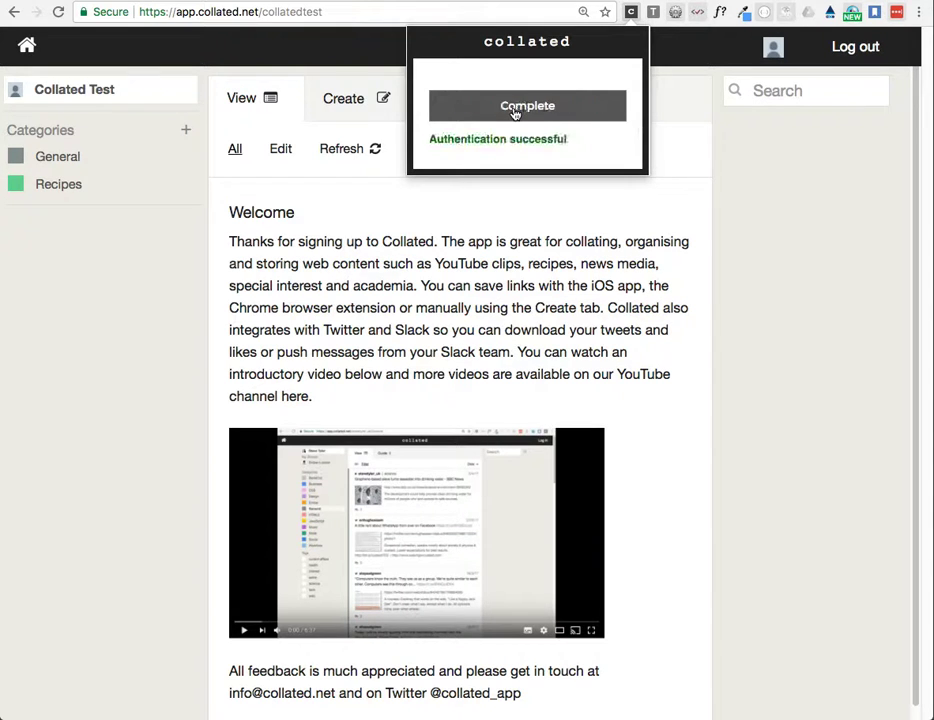
{"action": "left_click", "coordinate": [765, 211]}
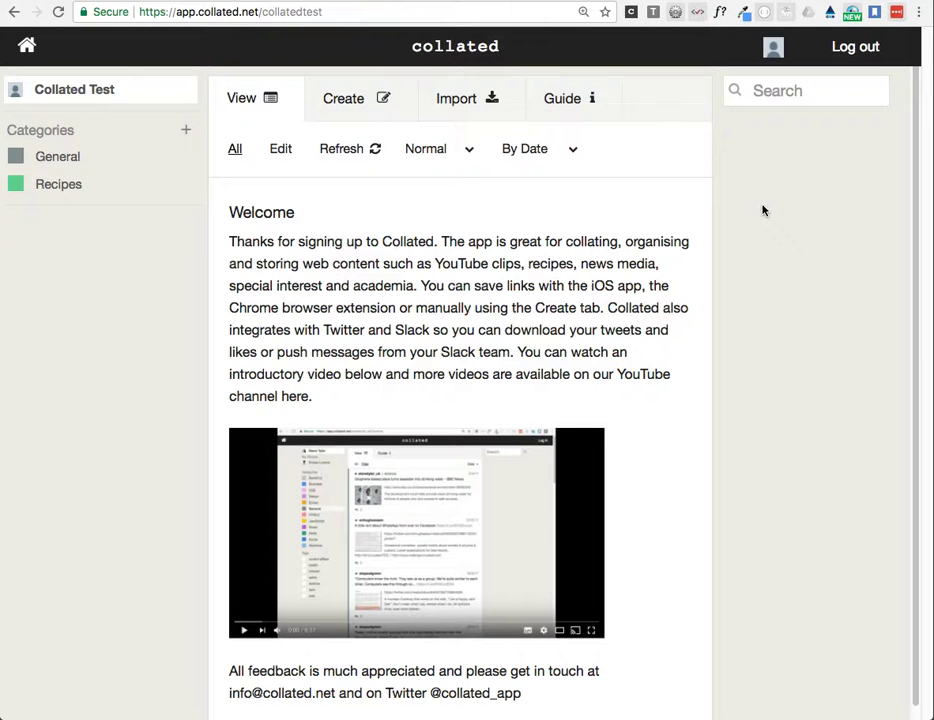
Step: Examine the link and title the Collated extension fills in for the current page, then close it without saving
{"action": "left_click", "coordinate": [631, 12]}
{"action": "left_click_drag", "start_coordinate": [465, 101], "coordinate": [606, 110]}
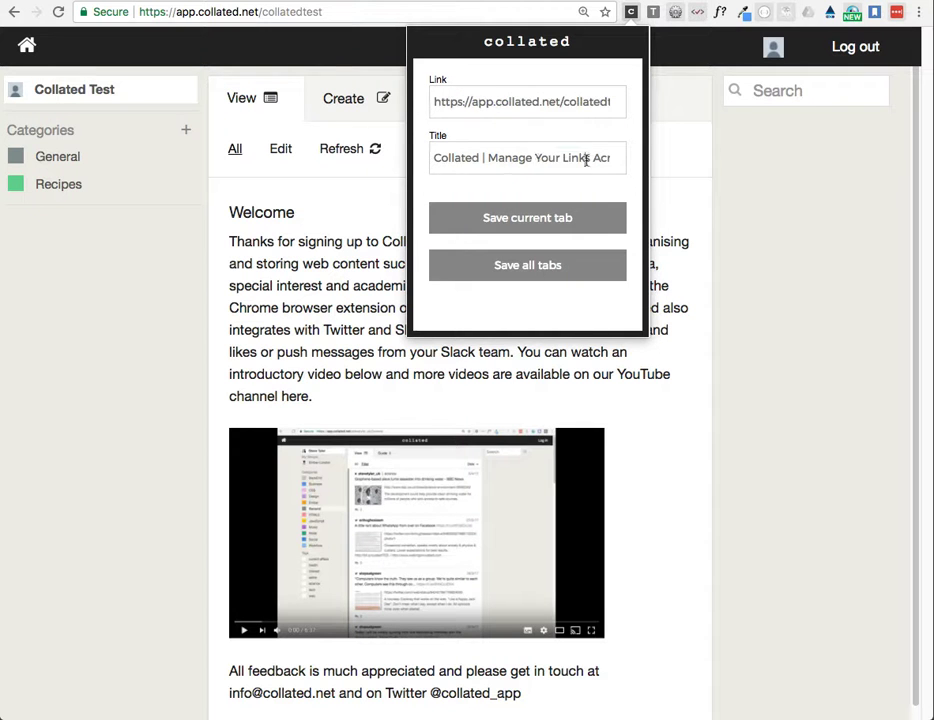
{"action": "left_click_drag", "start_coordinate": [588, 160], "coordinate": [433, 160]}
{"action": "left_click", "coordinate": [705, 160]}
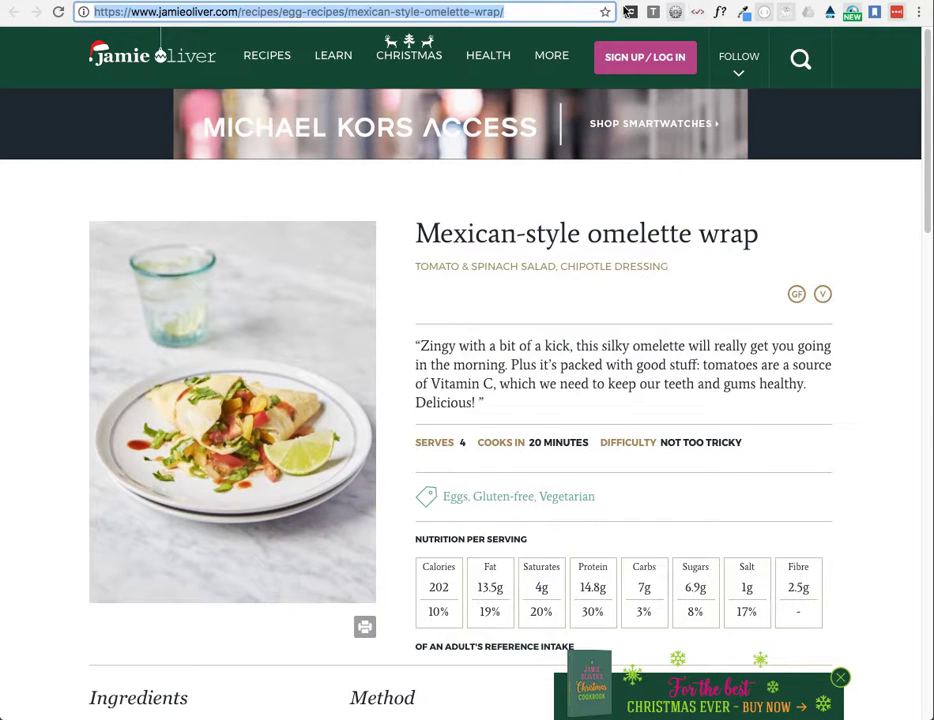
Step: Save the Mexican-style omelette wrap recipe page to Collated with the extension as the current tab only
{"action": "left_click", "coordinate": [631, 12]}
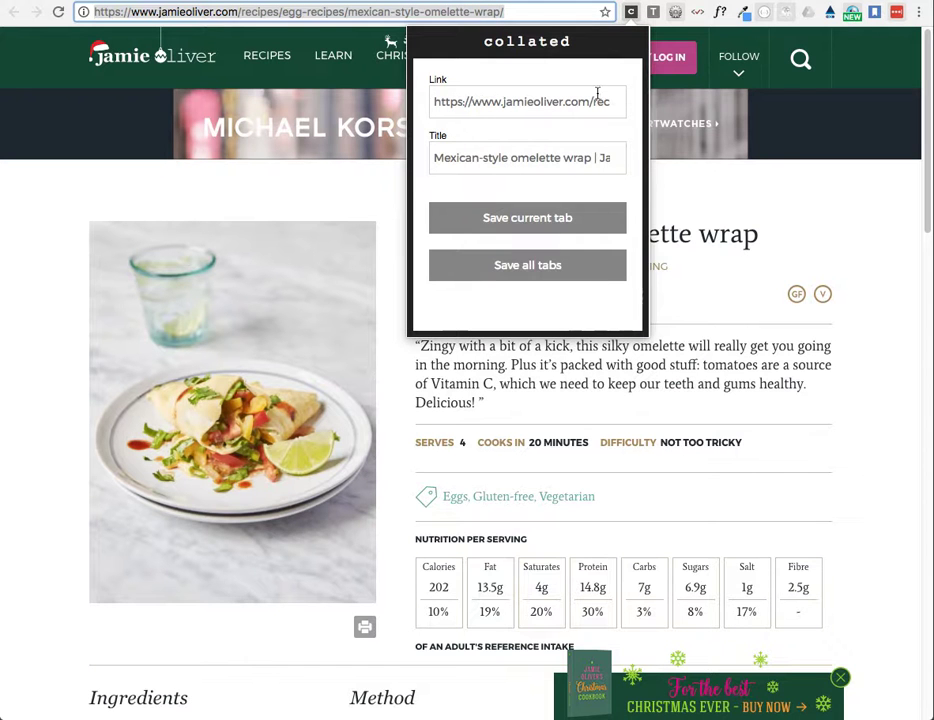
{"action": "left_click_drag", "start_coordinate": [497, 157], "coordinate": [600, 160]}
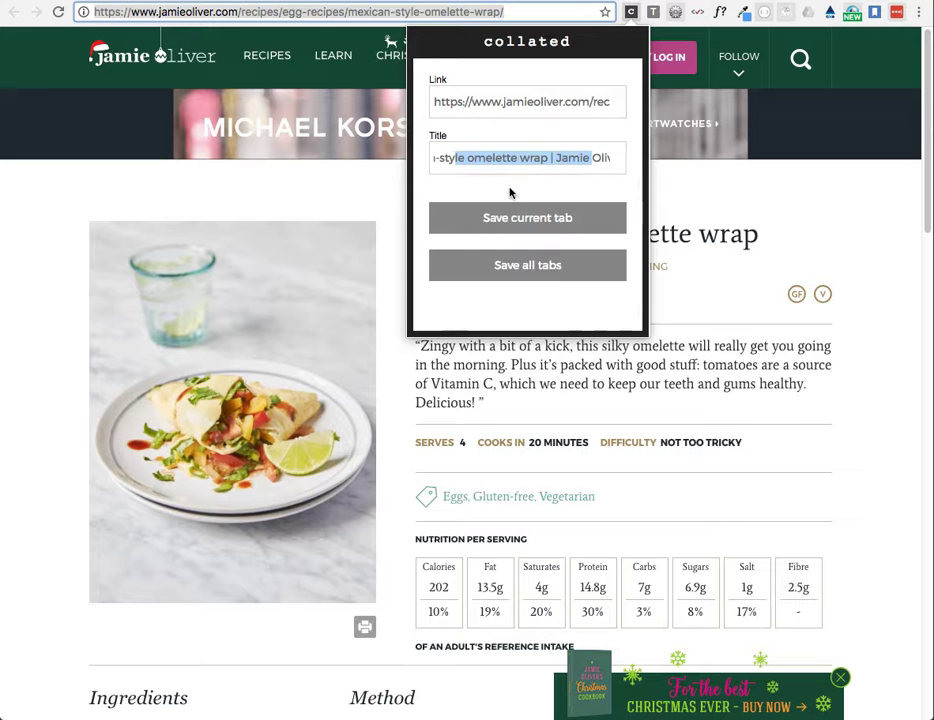
{"action": "left_click", "coordinate": [513, 217]}
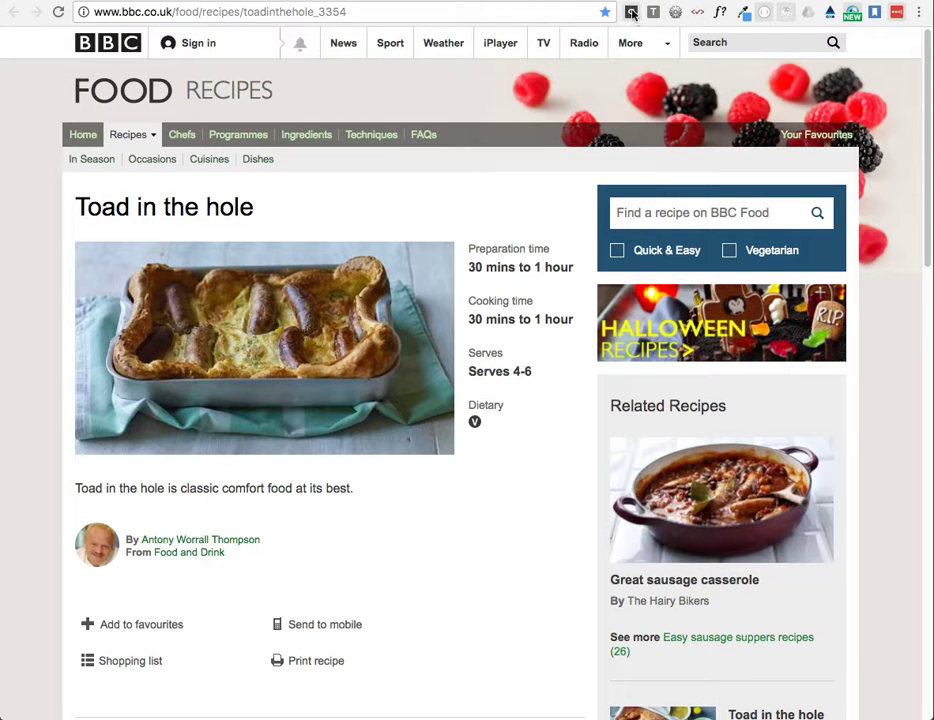
Step: Save the current Toad in the hole page to Collated with the title "Toad in the hole - BBC Food"
{"action": "left_click", "coordinate": [631, 12]}
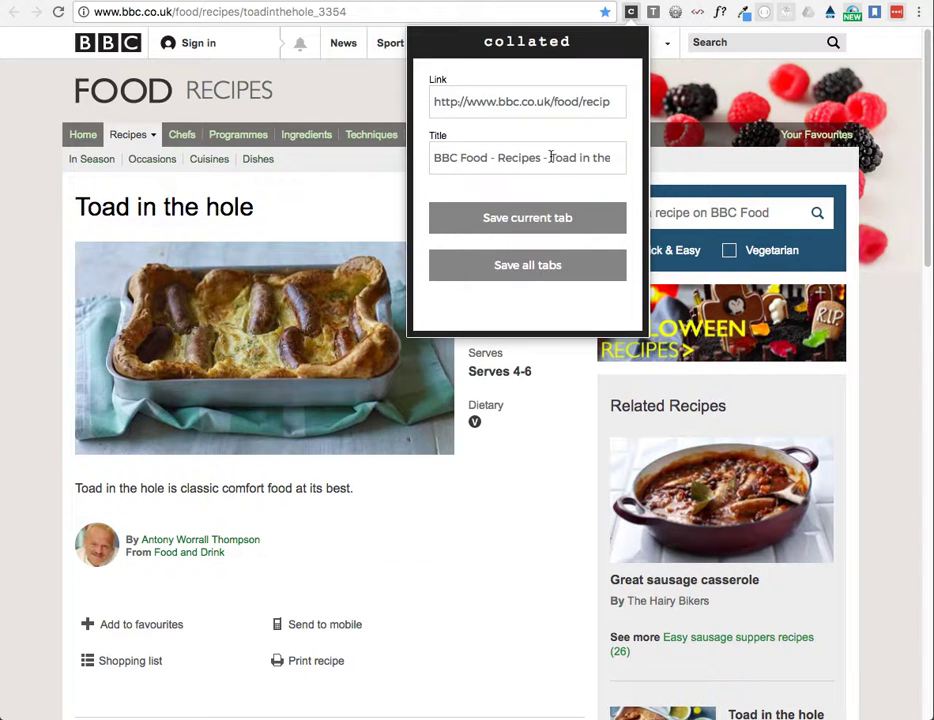
{"action": "left_click_drag", "start_coordinate": [549, 157], "coordinate": [422, 157]}
{"action": "key", "text": "BackSpace"}
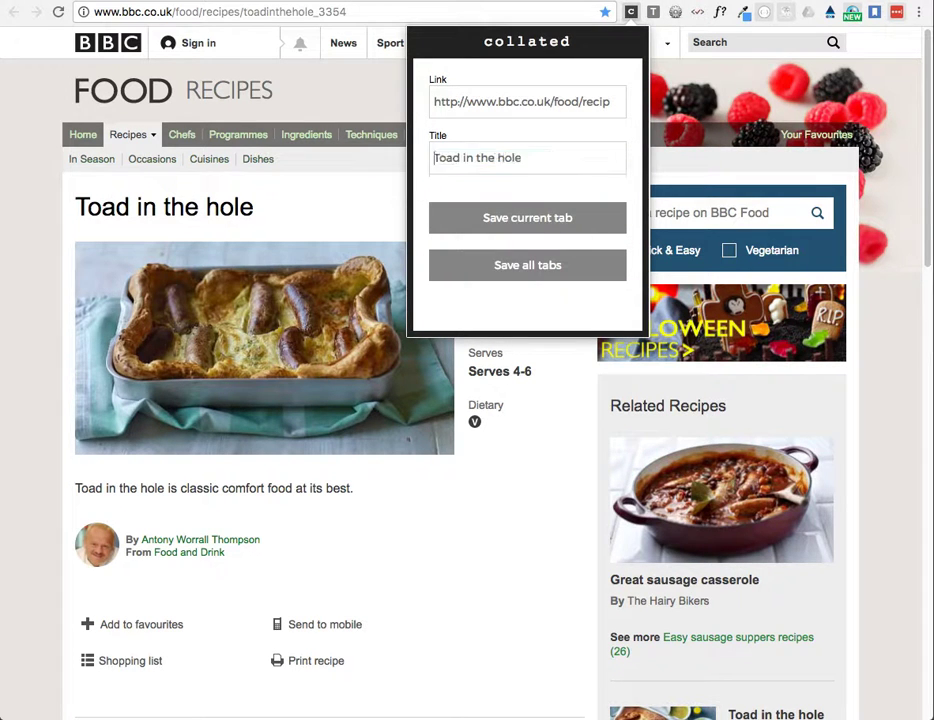
{"action": "left_click", "coordinate": [562, 157]}
{"action": "type", "text": "- BBC Food"}
{"action": "left_click", "coordinate": [565, 222]}
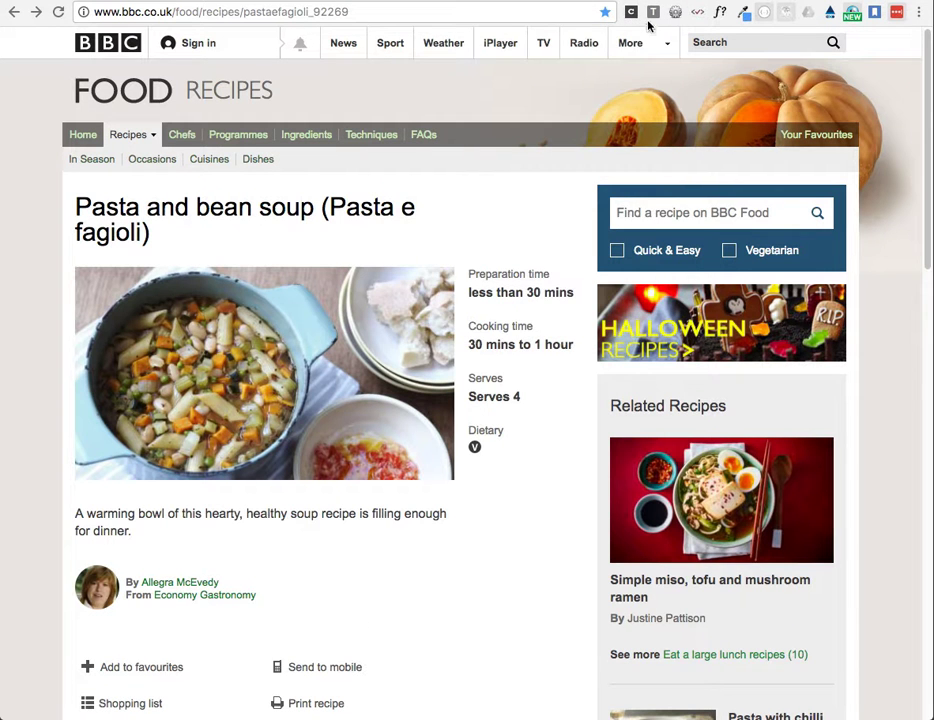
Step: Save the pasta and bean soup page to Collated as the current tab, titled "Pasta and bean soup - BBC Food"
{"action": "left_click", "coordinate": [632, 14]}
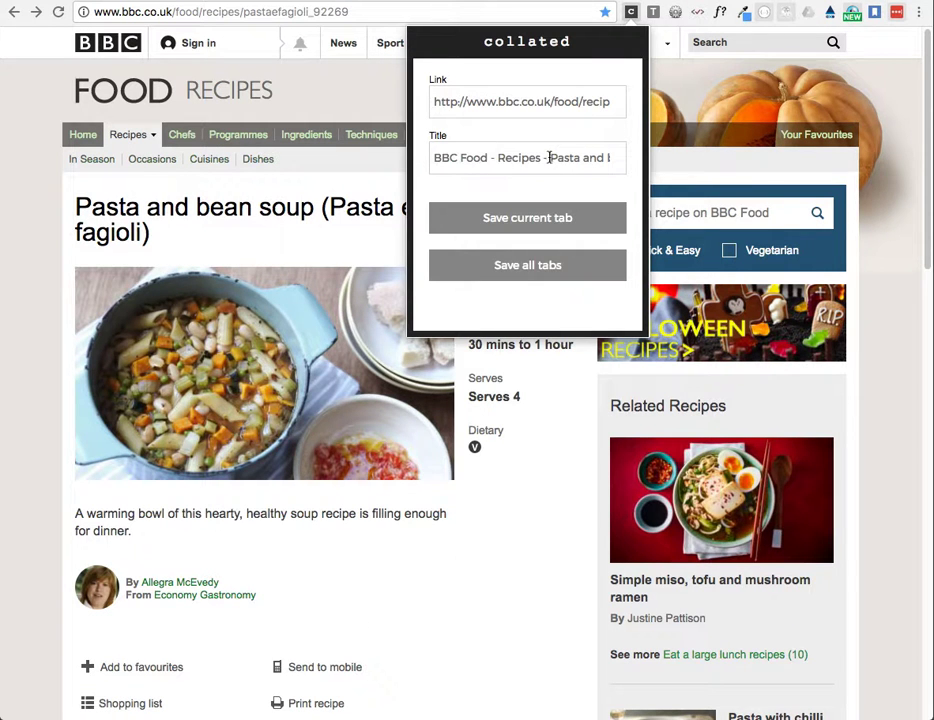
{"action": "left_click_drag", "start_coordinate": [549, 158], "coordinate": [409, 163]}
{"action": "key", "text": "BackSpace"}
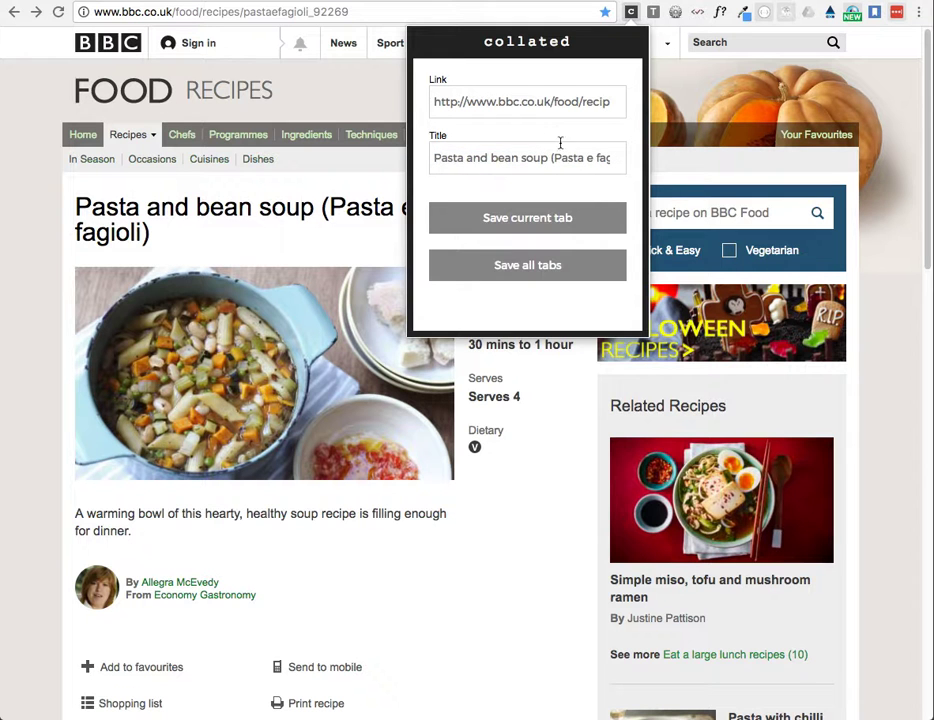
{"action": "left_click_drag", "start_coordinate": [549, 158], "coordinate": [653, 173]}
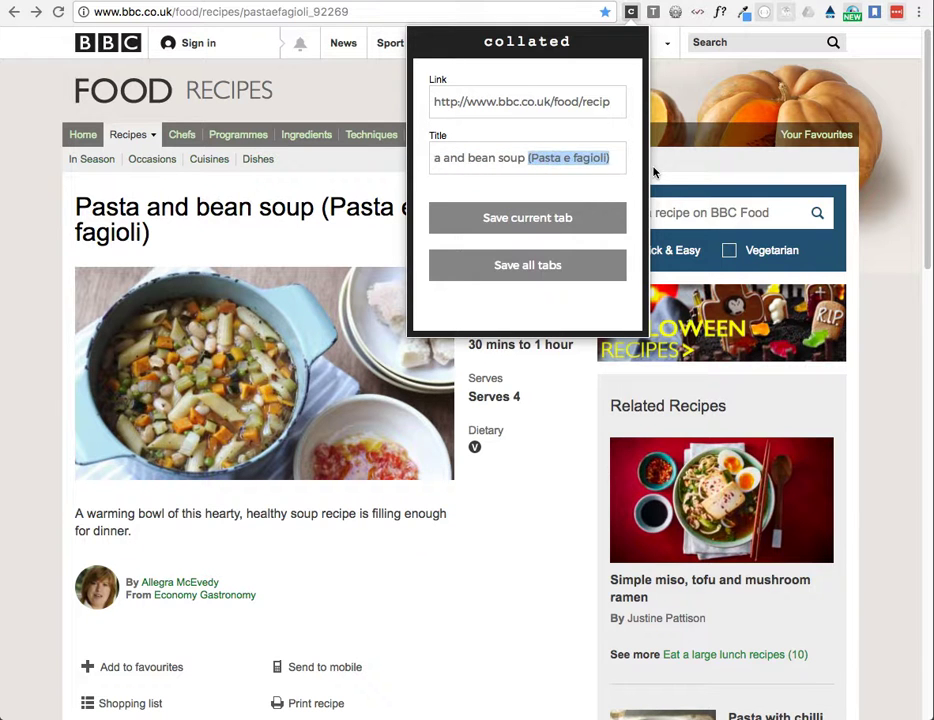
{"action": "key", "text": "BackSpace"}
{"action": "type", "text": "- BB"}
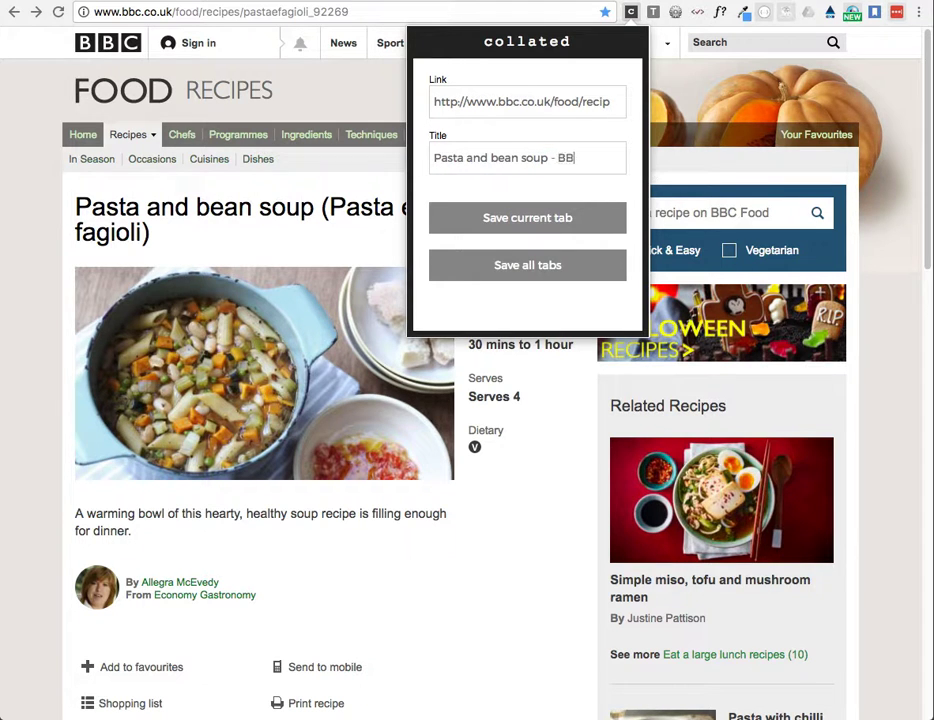
{"action": "type", "text": "C Food"}
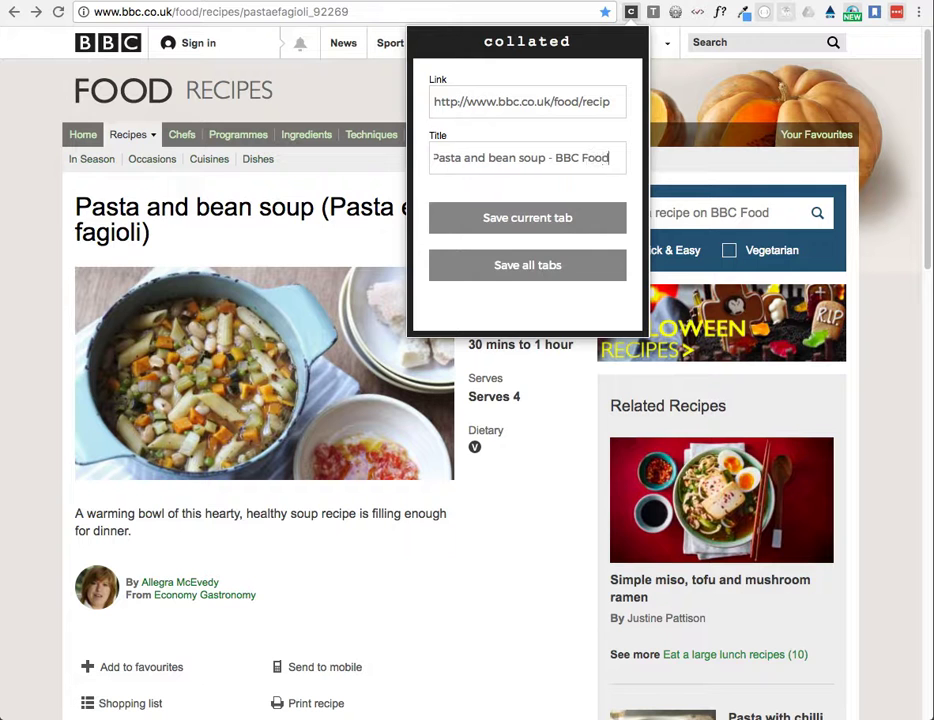
{"action": "left_click", "coordinate": [549, 228]}
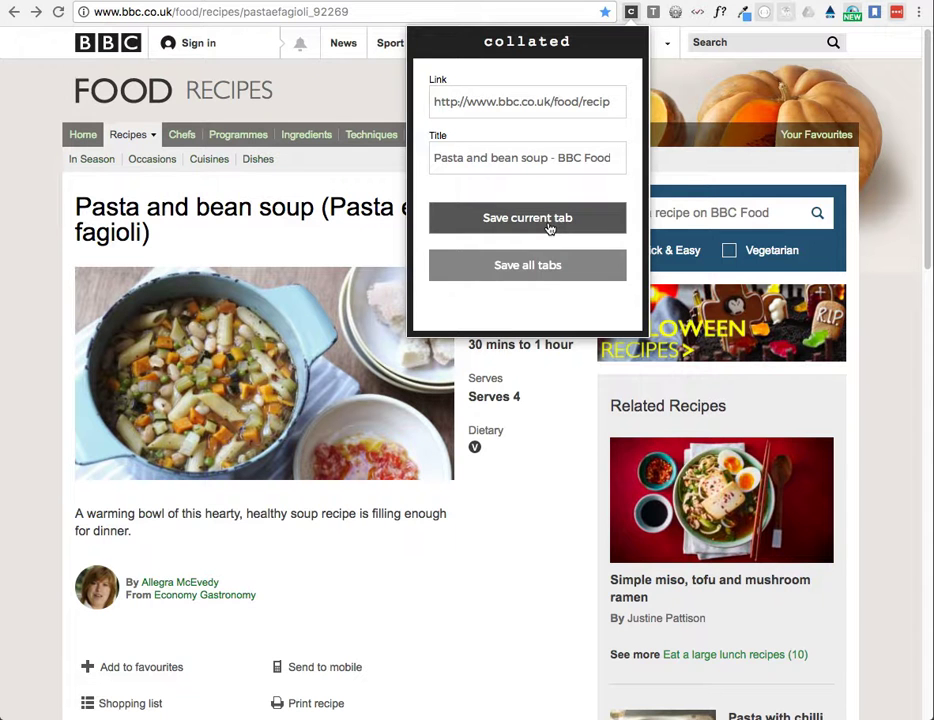
Step: Return to the Collated web app, refresh the item list and look through the saved recipes
{"action": "left_click", "coordinate": [502, 1]}
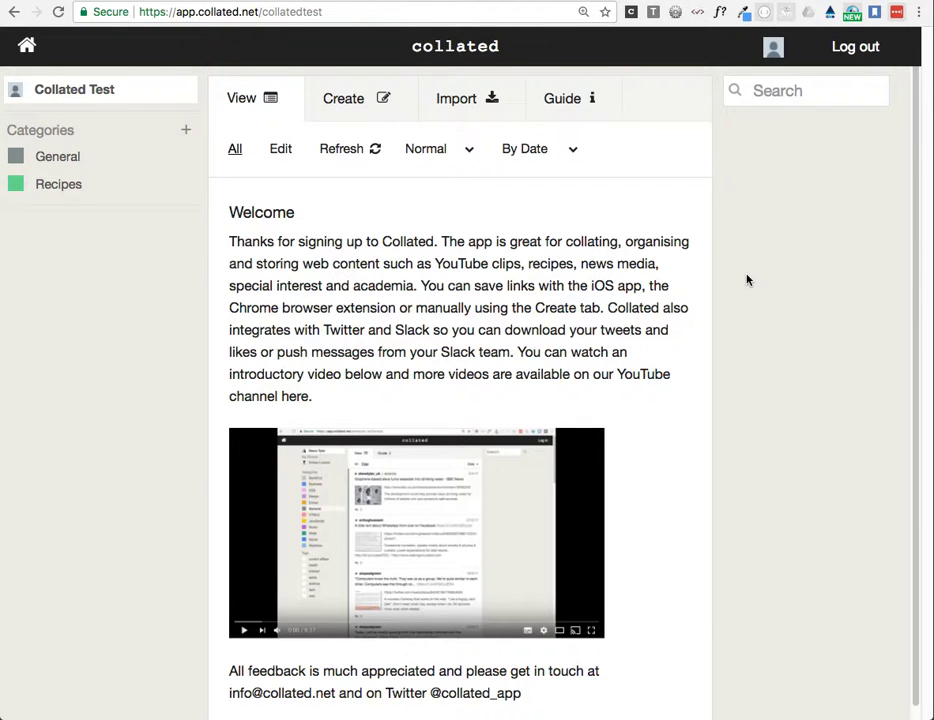
{"action": "left_click", "coordinate": [343, 152]}
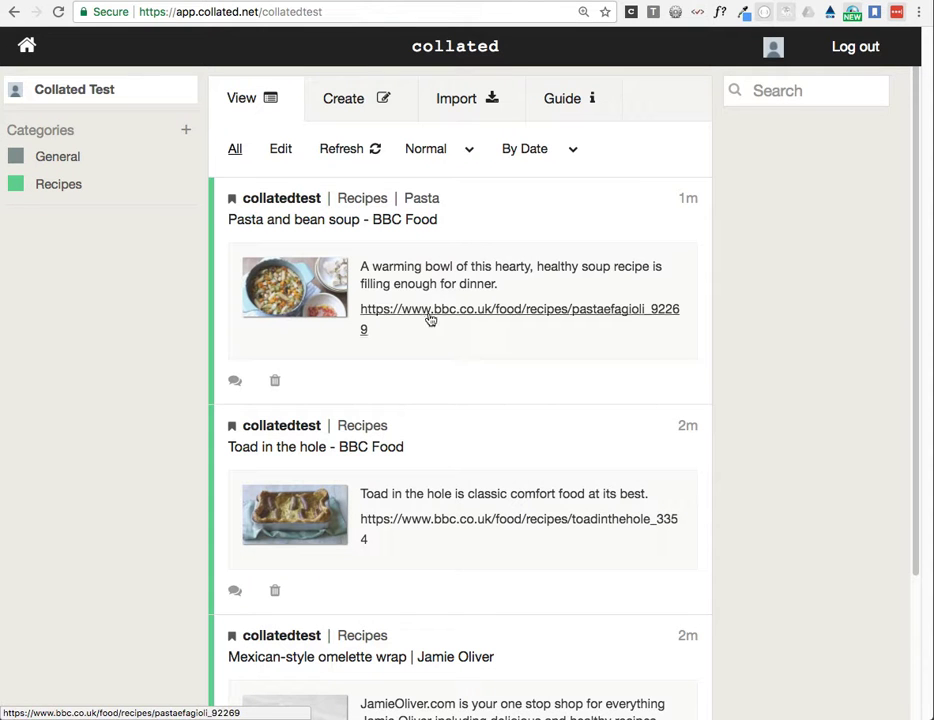
{"action": "scroll", "coordinate": [447, 389], "scroll_direction": "down", "scroll_amount": 2}
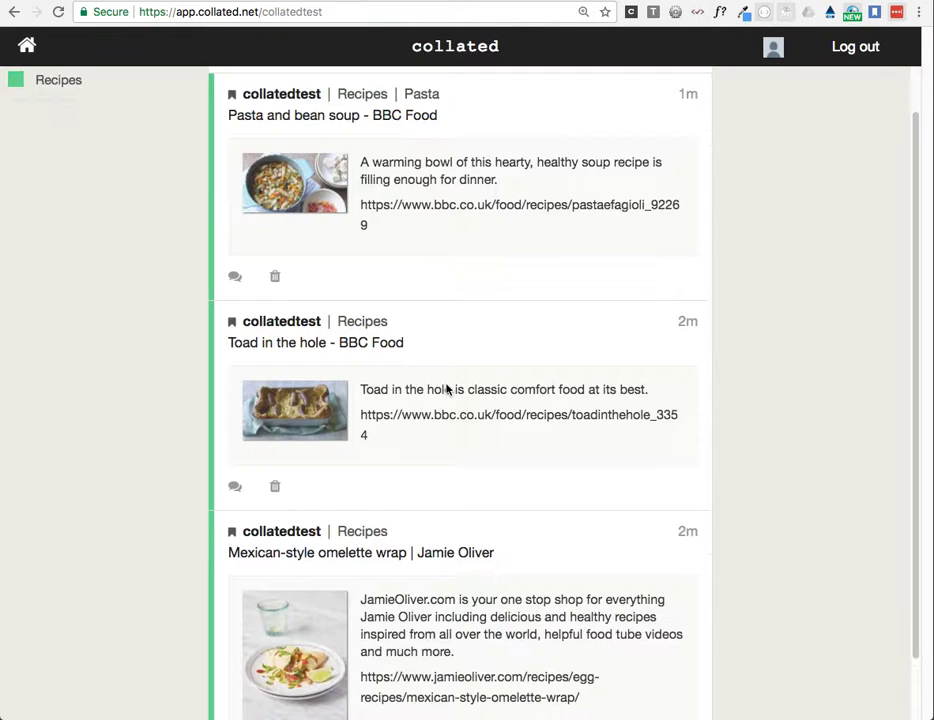
{"action": "scroll", "coordinate": [447, 389], "scroll_direction": "down", "scroll_amount": 2}
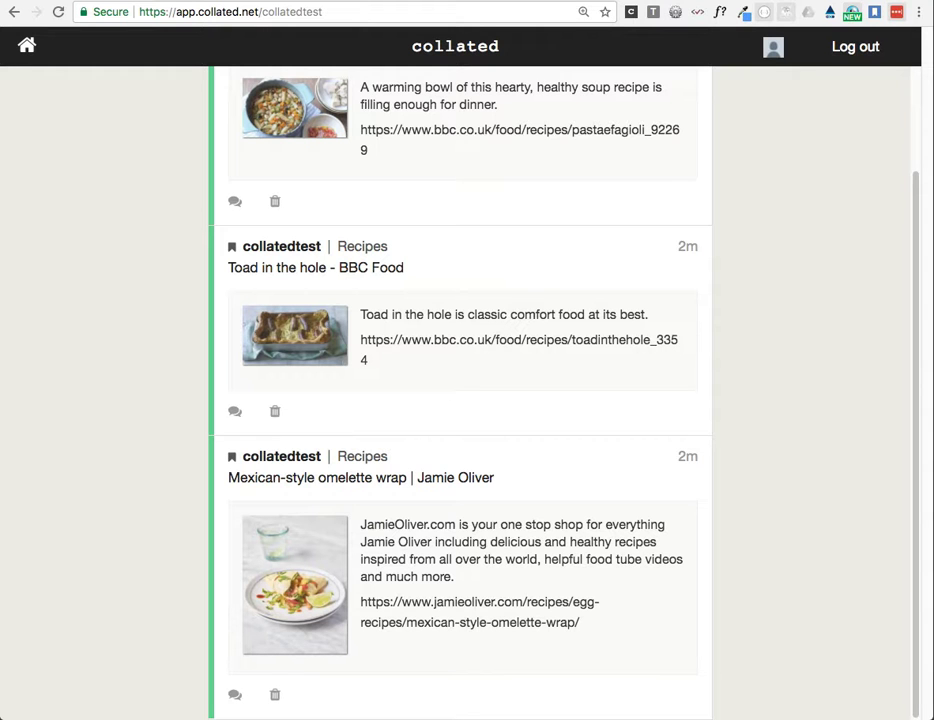
{"action": "scroll", "coordinate": [685, 515], "scroll_direction": "up", "scroll_amount": 4}
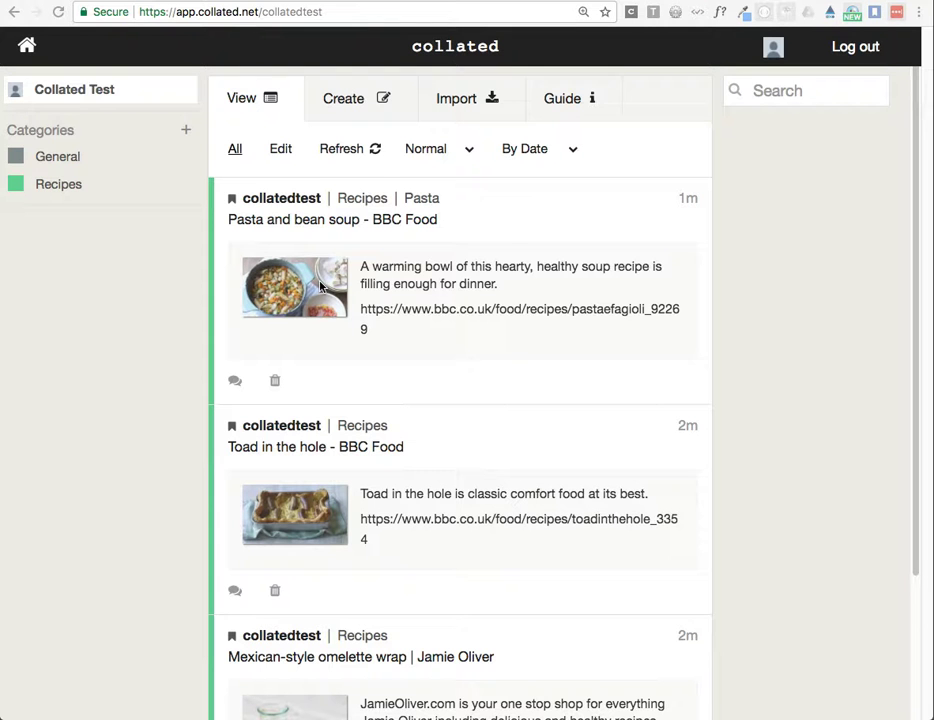
Step: Enter edit mode and assign the Sausages tag of the Recipes category to the Toad in the hole item
{"action": "left_click", "coordinate": [280, 149]}
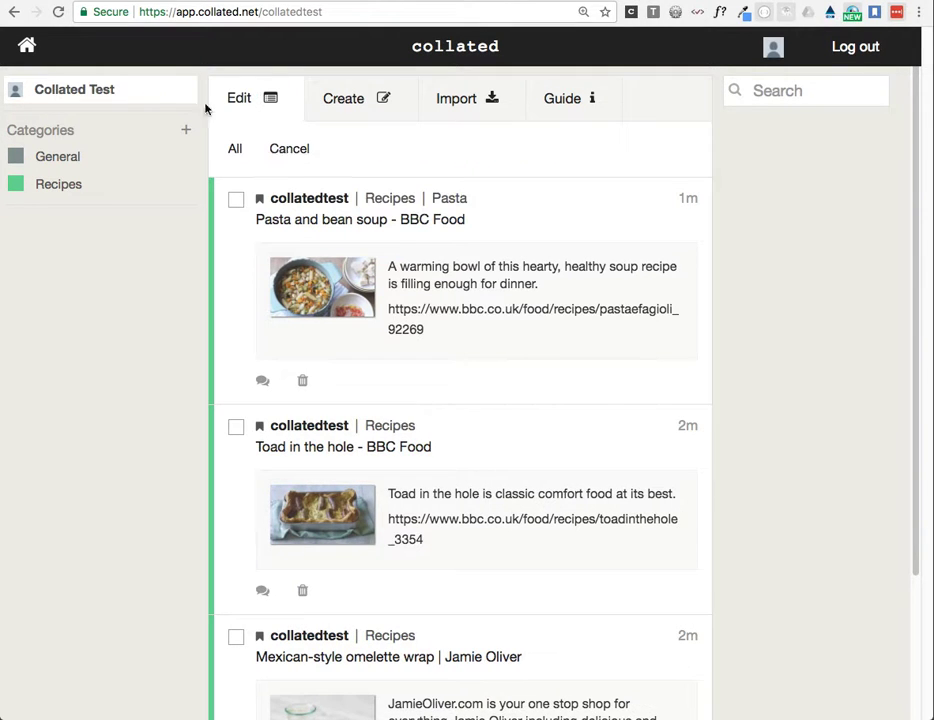
{"action": "left_click", "coordinate": [233, 314]}
{"action": "left_click", "coordinate": [231, 519]}
{"action": "left_click", "coordinate": [229, 310]}
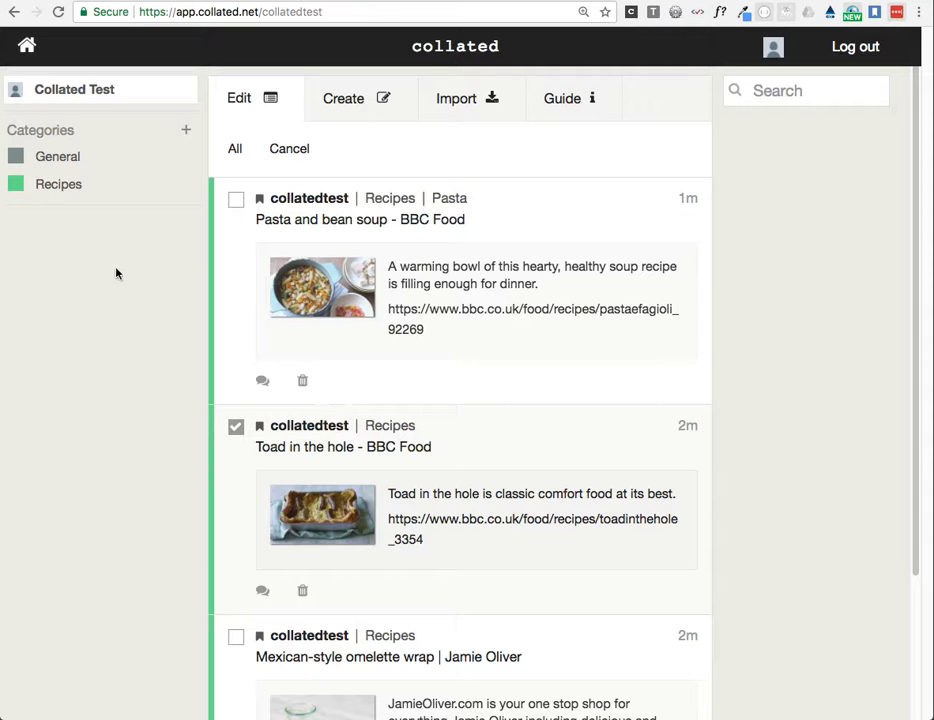
{"action": "left_click", "coordinate": [55, 187]}
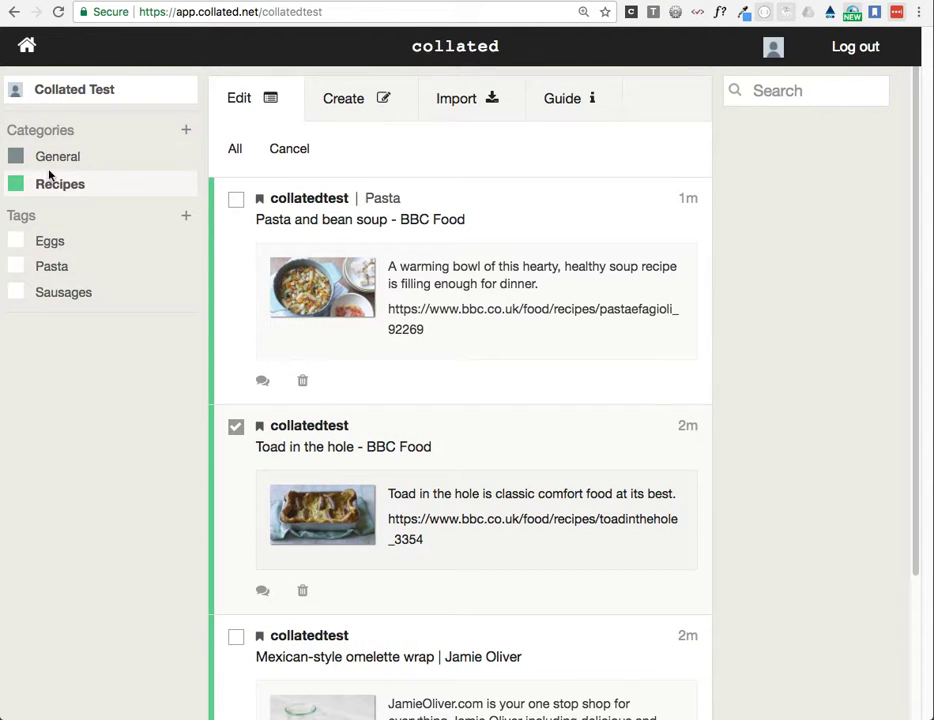
{"action": "left_click", "coordinate": [64, 295]}
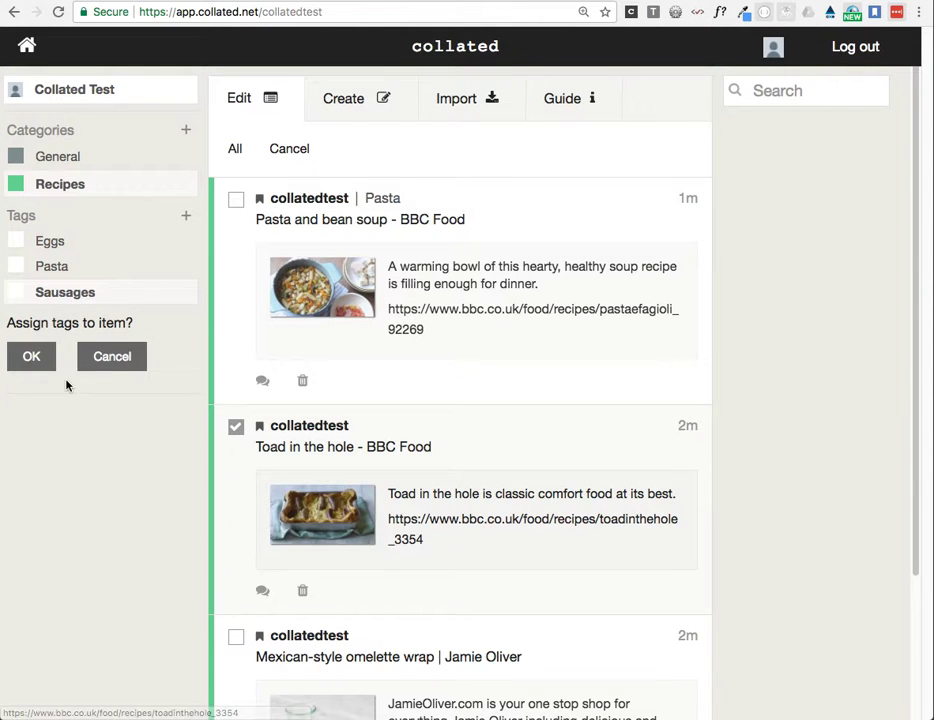
{"action": "left_click", "coordinate": [28, 356]}
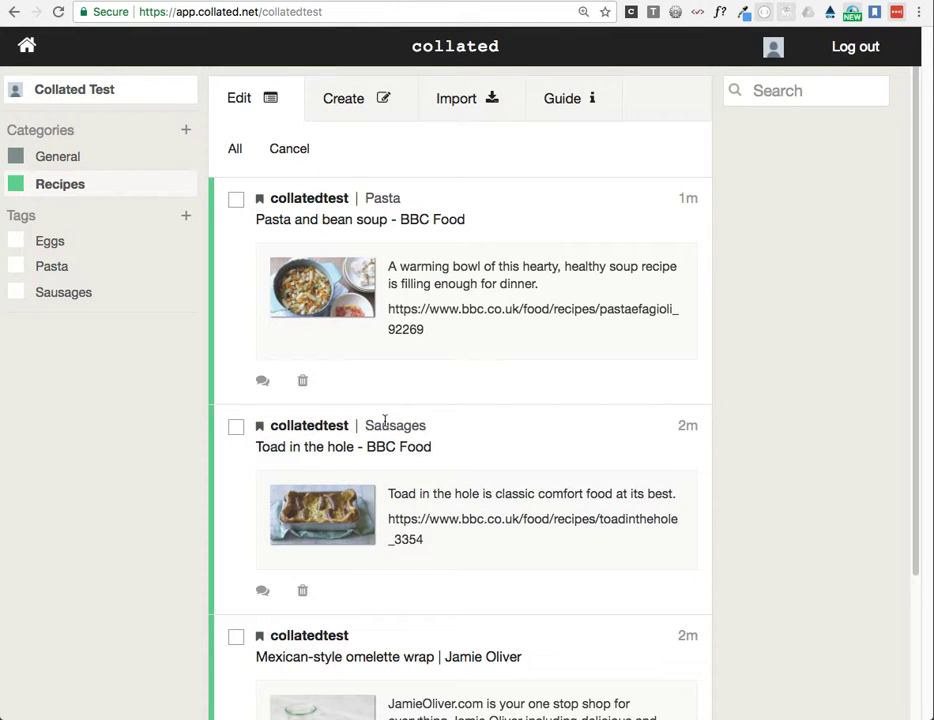
Step: Assign the Eggs tag to the Mexican-style omelette wrap item and check the tags across the list
{"action": "scroll", "coordinate": [479, 413], "scroll_direction": "down", "scroll_amount": 3}
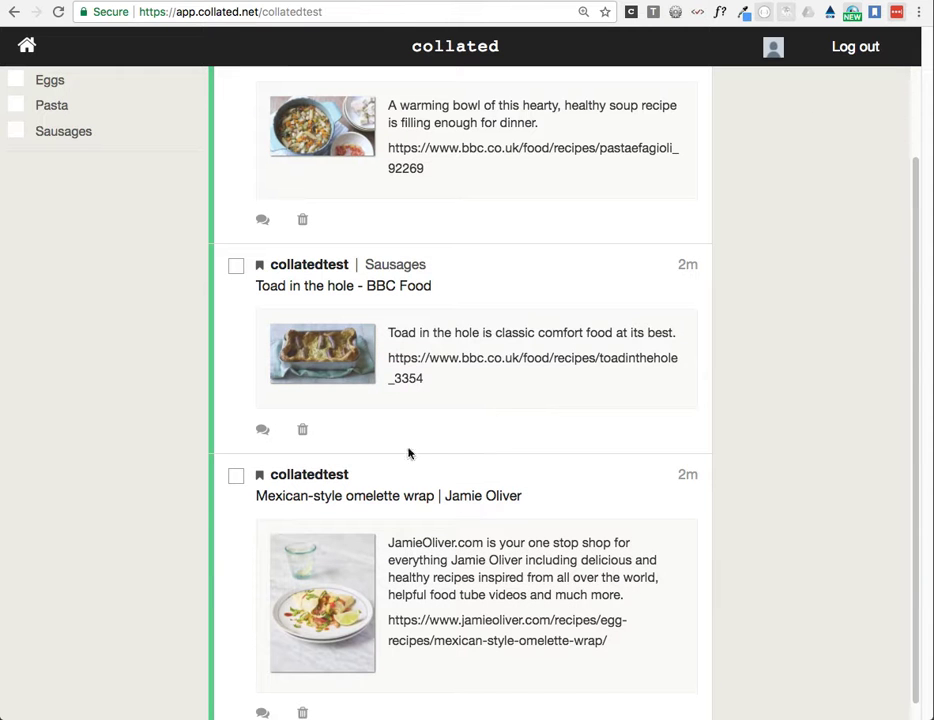
{"action": "left_click", "coordinate": [237, 477]}
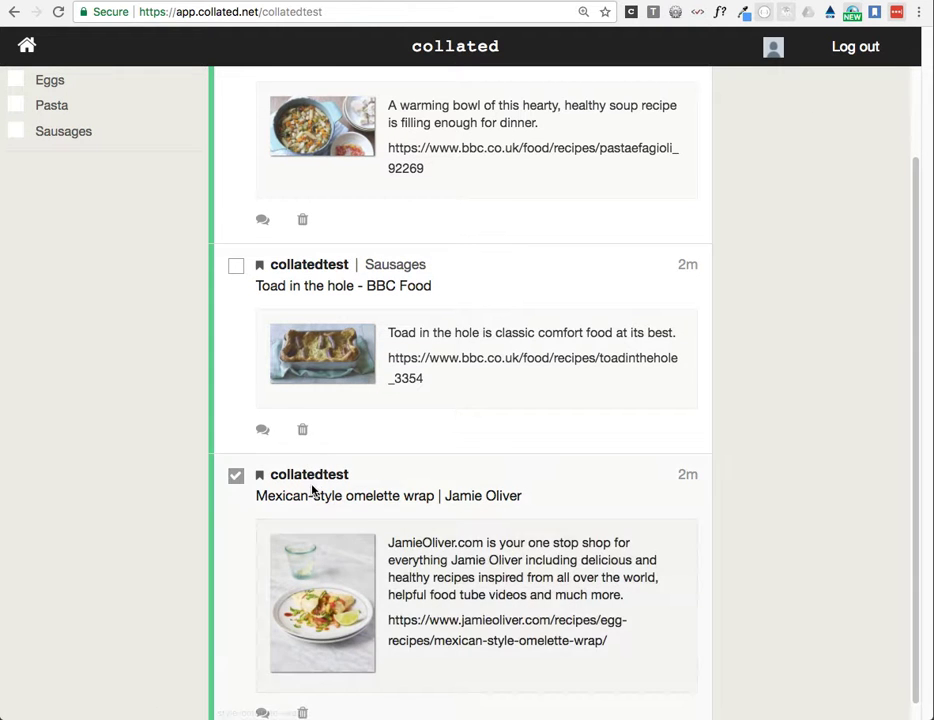
{"action": "scroll", "coordinate": [312, 489], "scroll_direction": "up", "scroll_amount": 1}
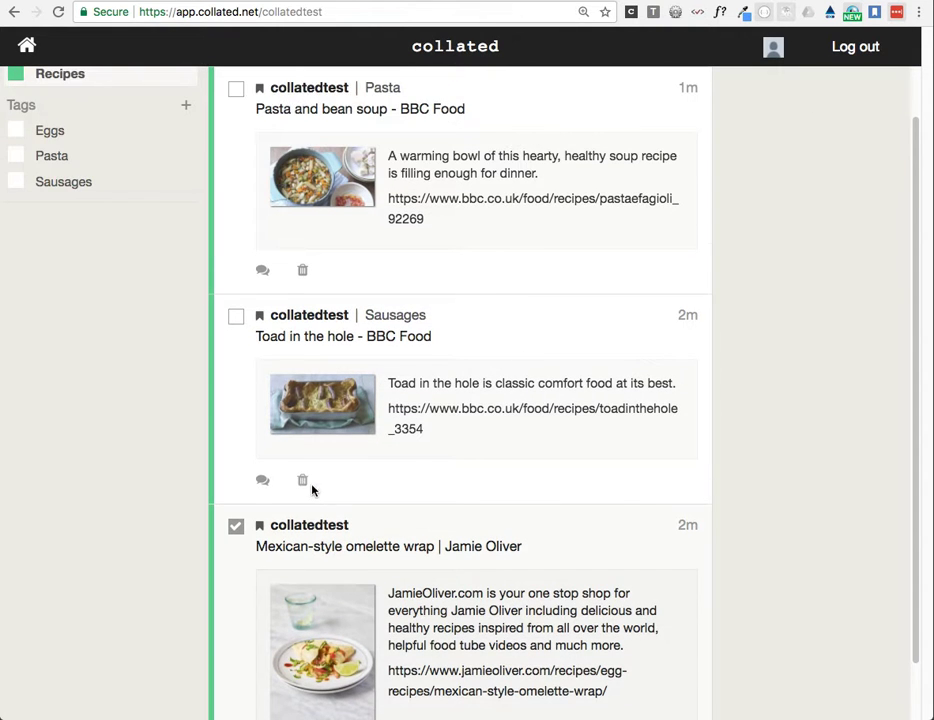
{"action": "left_click", "coordinate": [56, 131]}
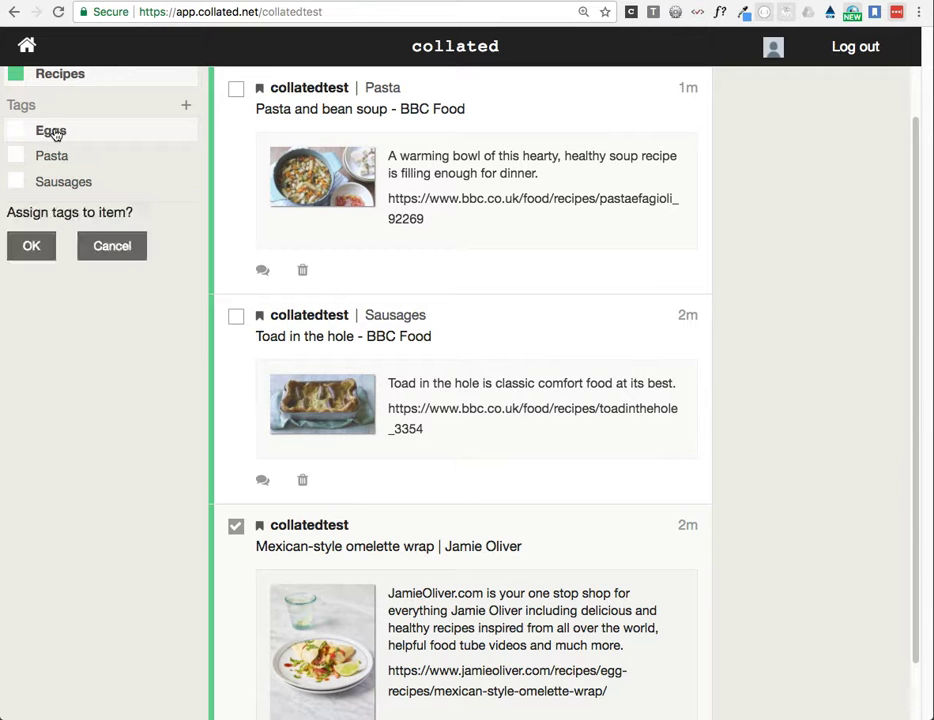
{"action": "left_click", "coordinate": [31, 252]}
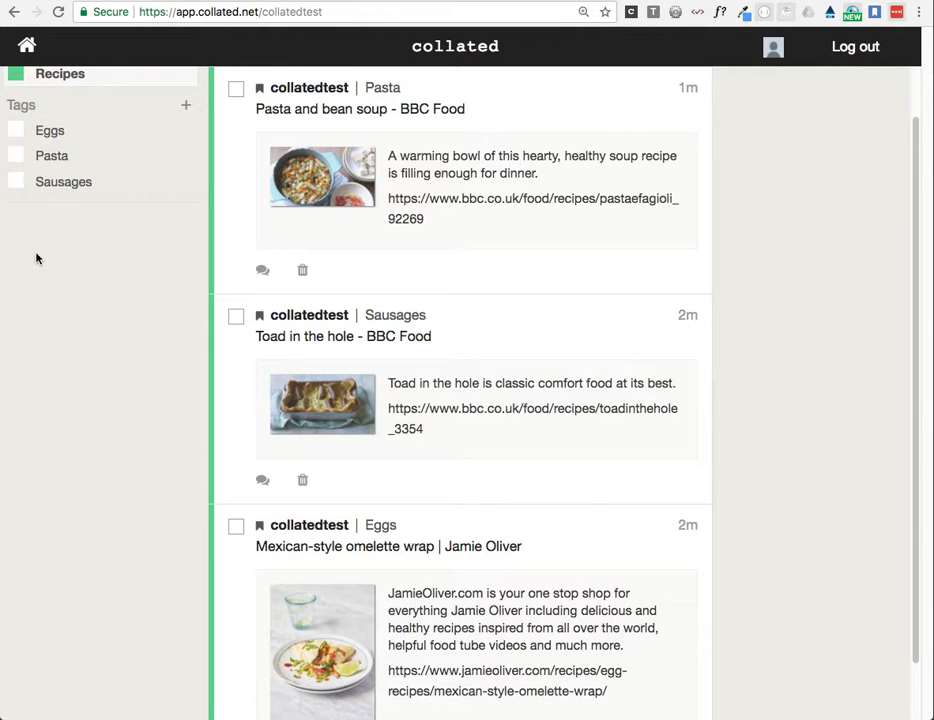
{"action": "scroll", "coordinate": [621, 558], "scroll_direction": "down", "scroll_amount": 1}
{"action": "scroll", "coordinate": [621, 558], "scroll_direction": "up", "scroll_amount": 3}
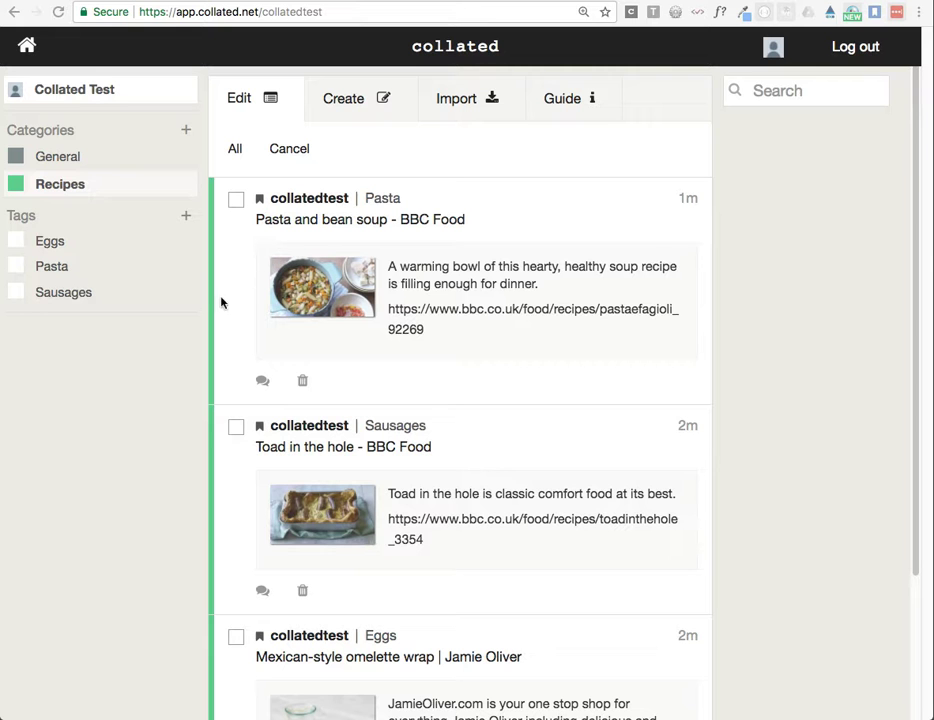
Step: Select all recipes, start deleting them and assigning them to the General category, and cancel both operations
{"action": "left_click", "coordinate": [236, 151]}
{"action": "left_click", "coordinate": [236, 151]}
{"action": "left_click", "coordinate": [236, 151]}
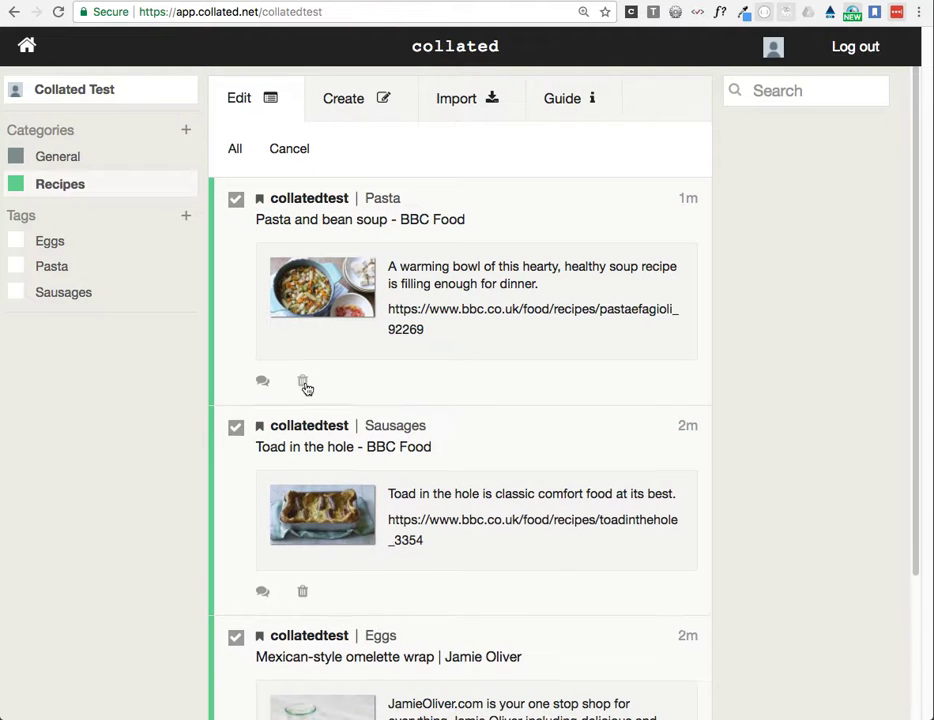
{"action": "left_click", "coordinate": [302, 381]}
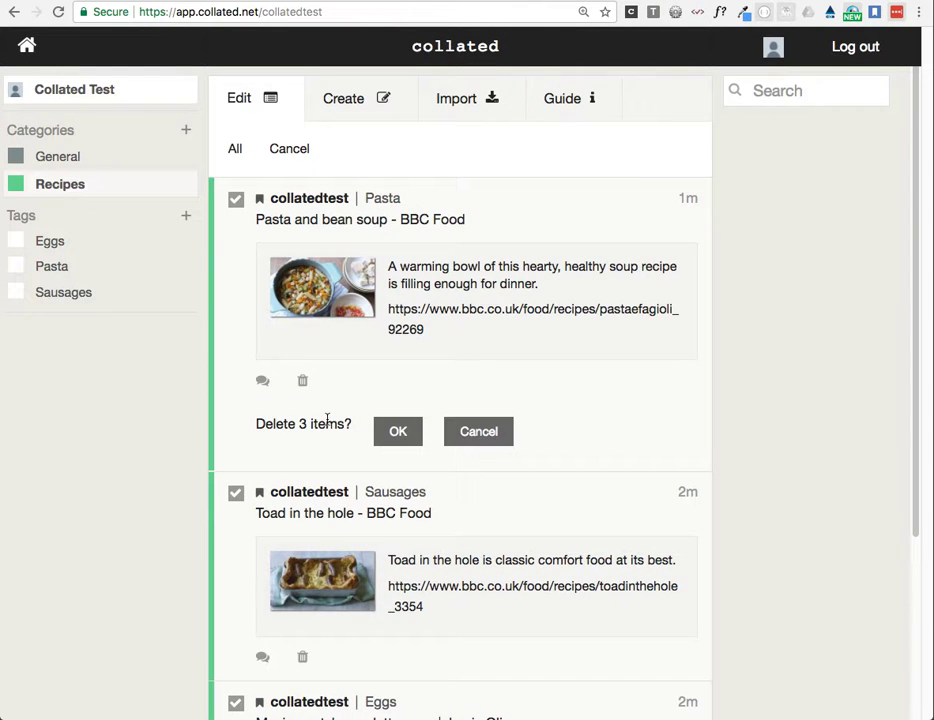
{"action": "left_click", "coordinate": [500, 431]}
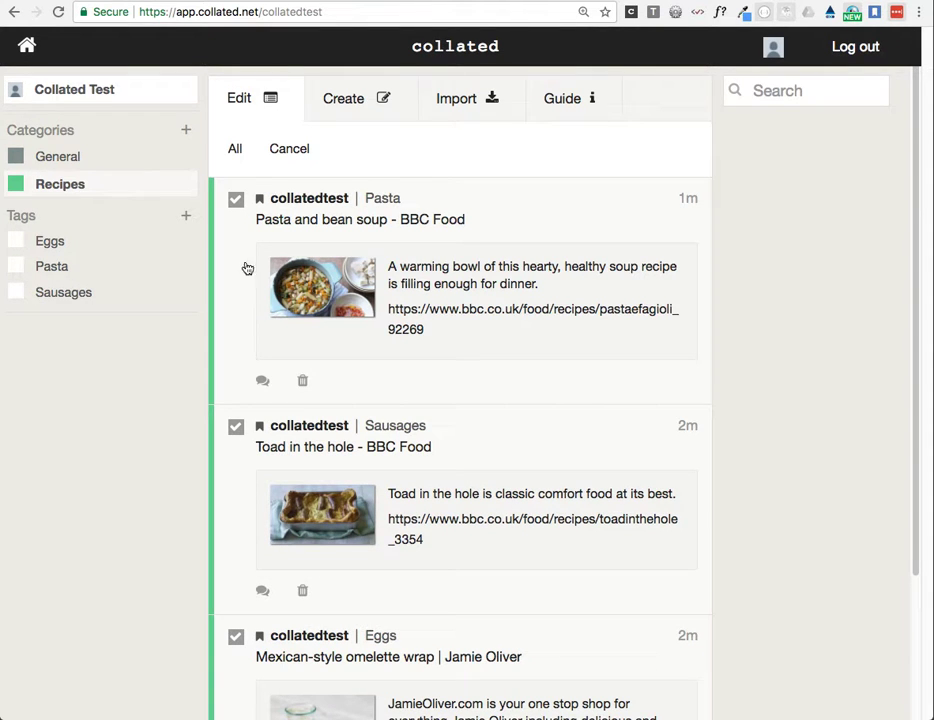
{"action": "left_click", "coordinate": [65, 160]}
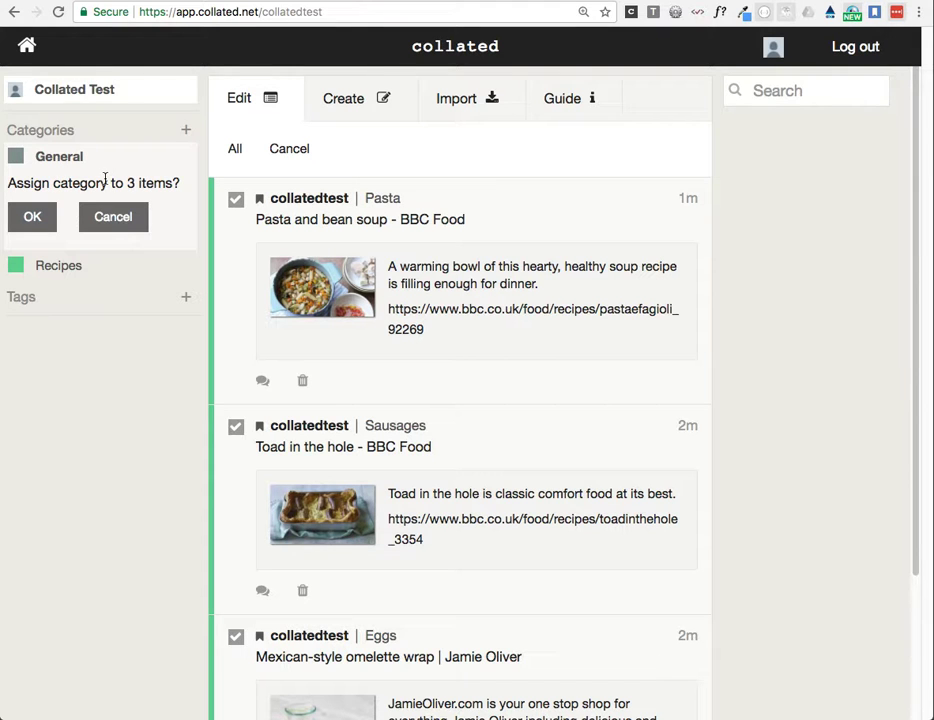
{"action": "left_click", "coordinate": [115, 216]}
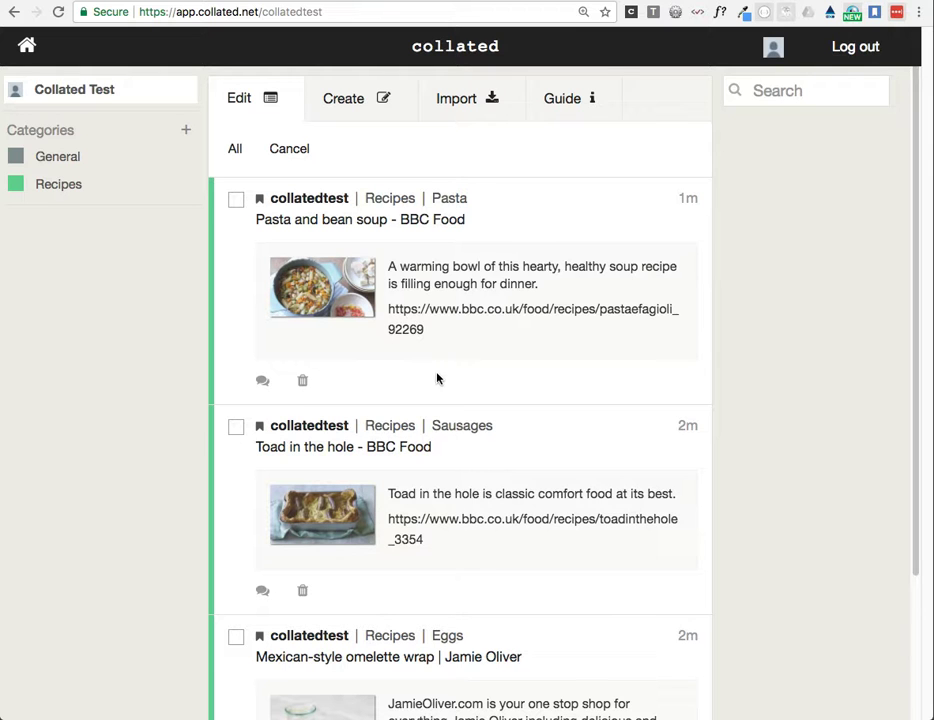
Step: View the comment section of the pasta and bean soup item and close it without commenting
{"action": "left_click", "coordinate": [262, 380]}
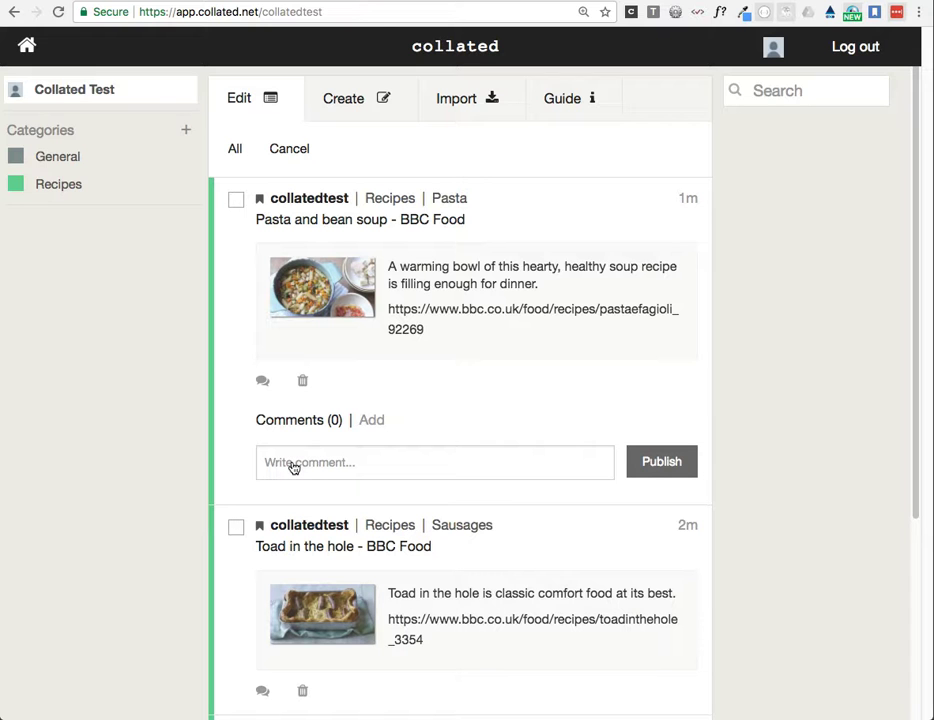
{"action": "left_click", "coordinate": [262, 381]}
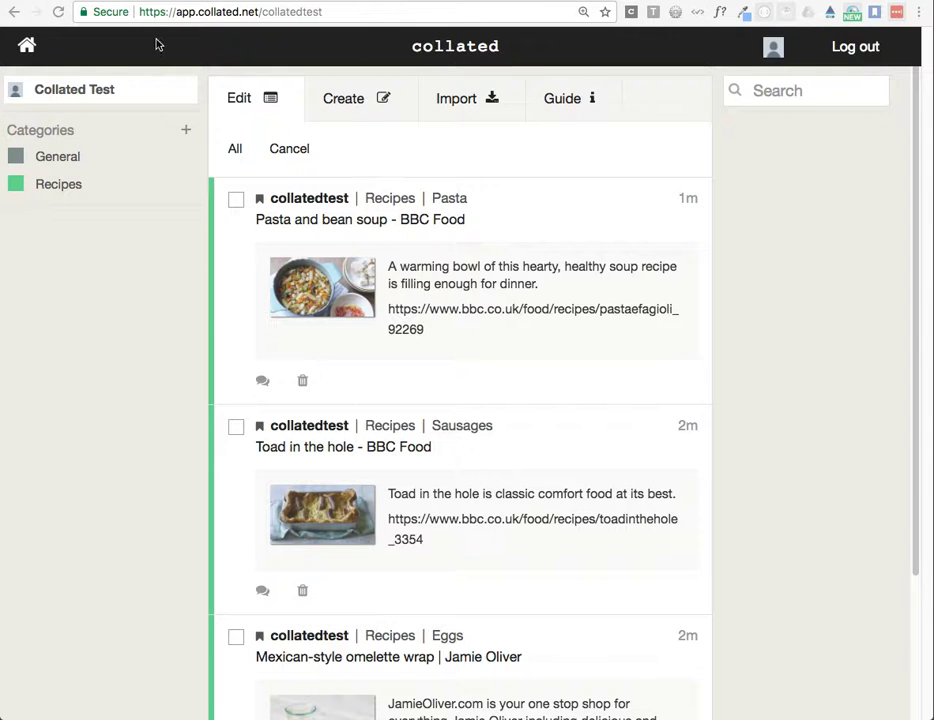
Step: Switch to the Mexican-style omelette wrap page and save its Jamie Oliver logo link to Collated
{"action": "key", "text": "ctrl+Tab"}
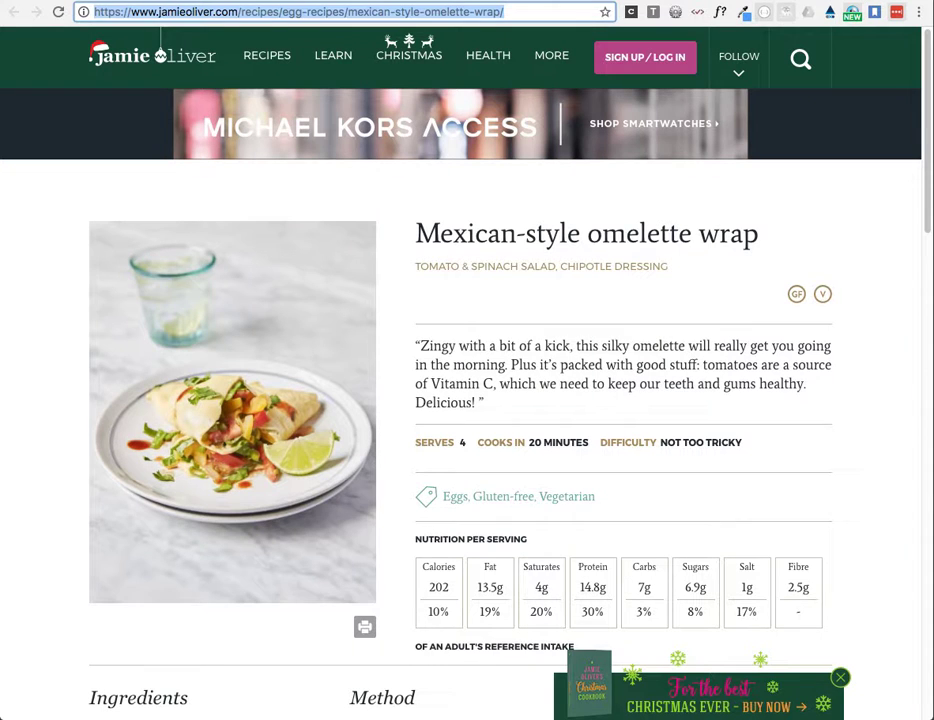
{"action": "right_click", "coordinate": [129, 63]}
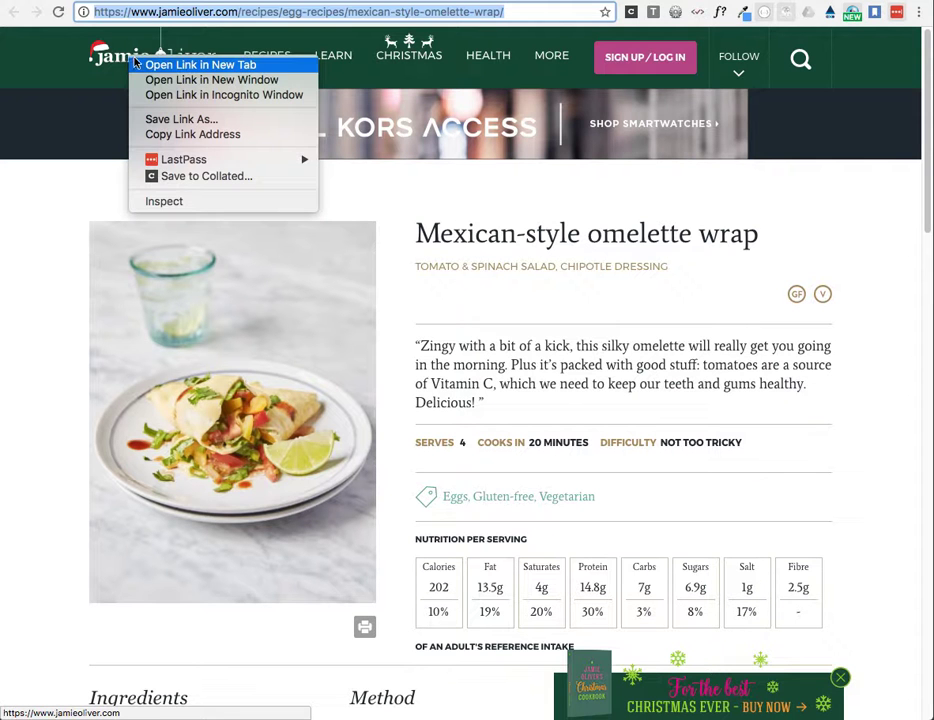
{"action": "left_click", "coordinate": [206, 178]}
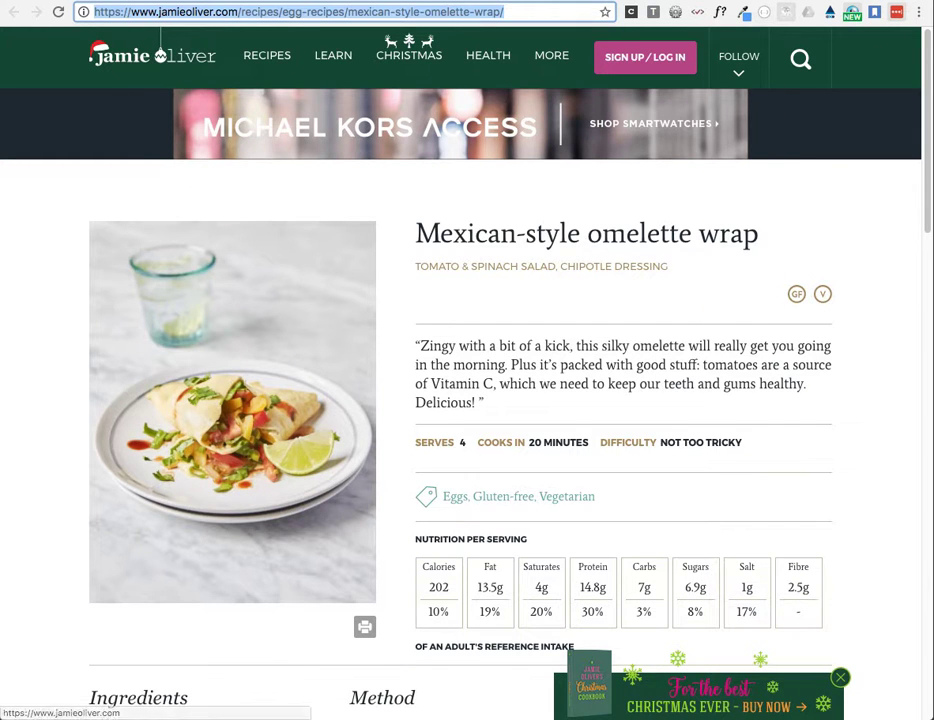
Step: Return to the Collated web app, leave edit mode and refresh the item list
{"action": "left_click", "coordinate": [760, 1]}
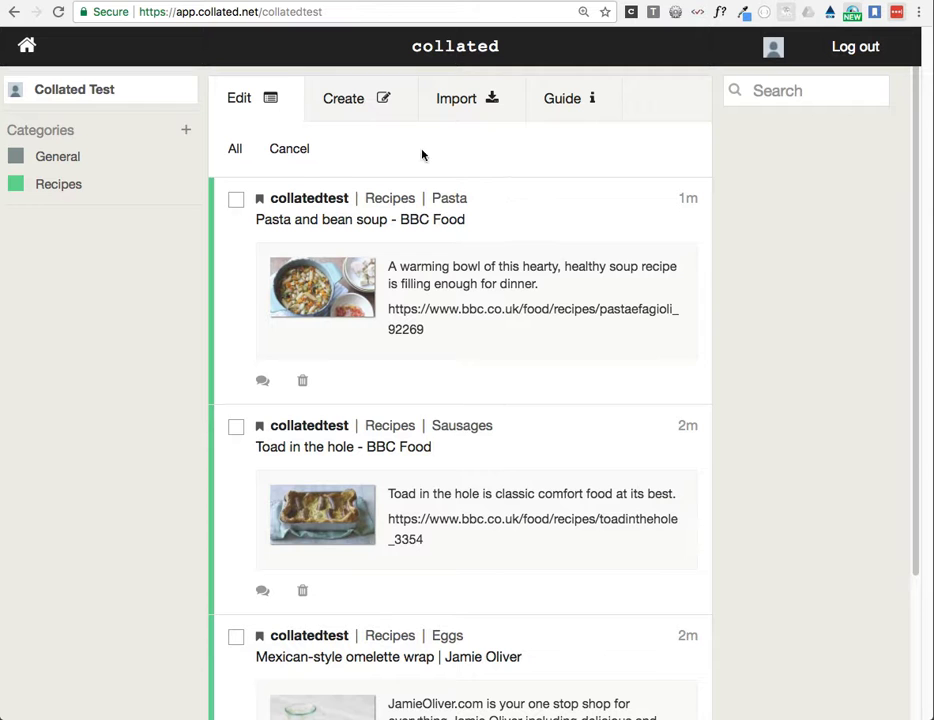
{"action": "left_click", "coordinate": [284, 151]}
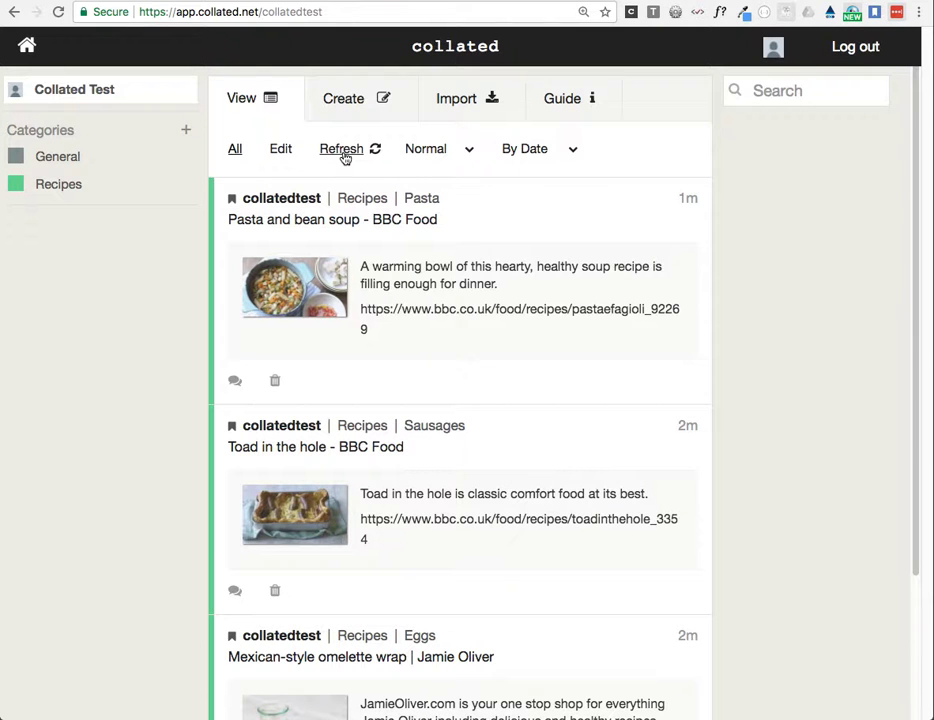
{"action": "left_click", "coordinate": [345, 152]}
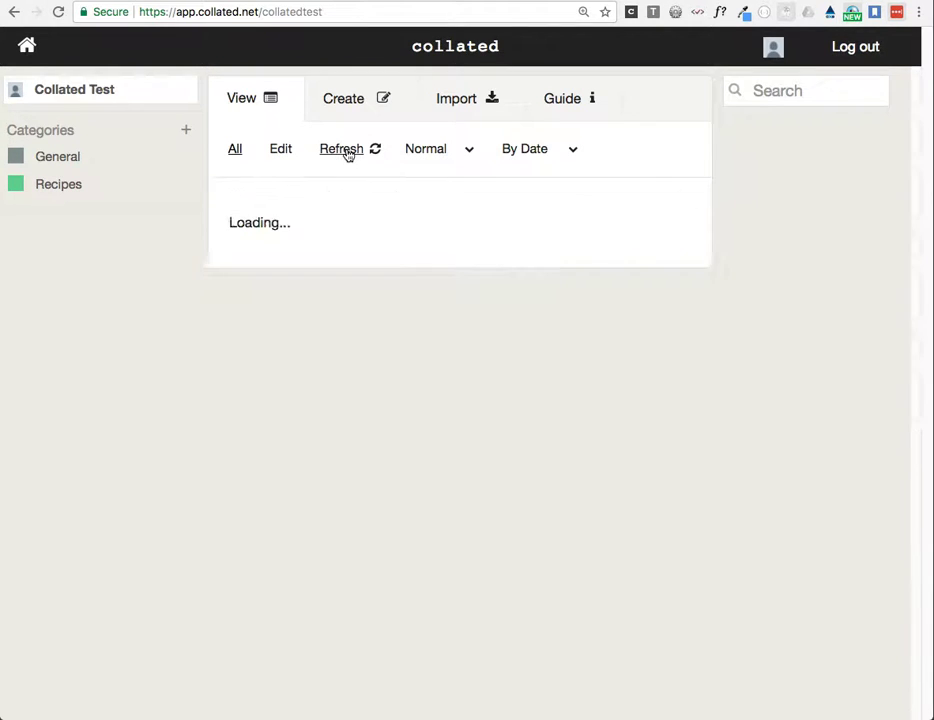